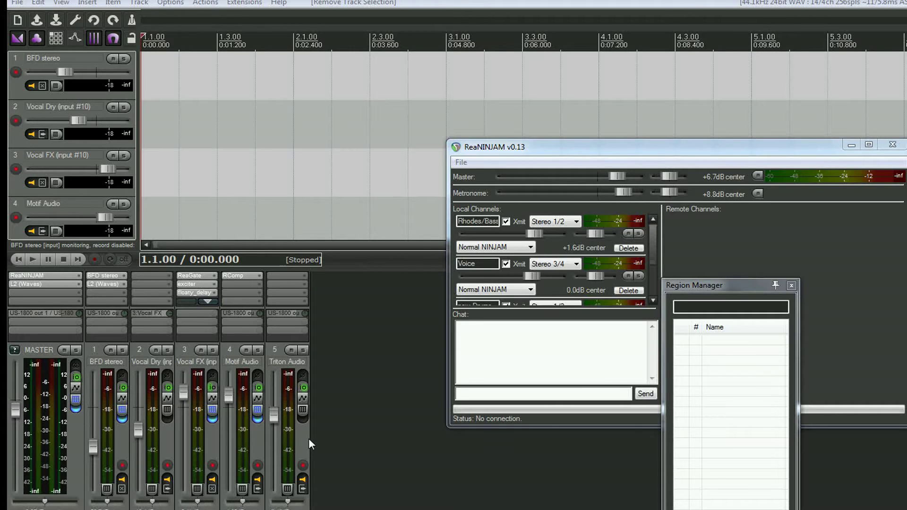
Insert a new track below the BFD stereo track and delete it again
click(139, 2)
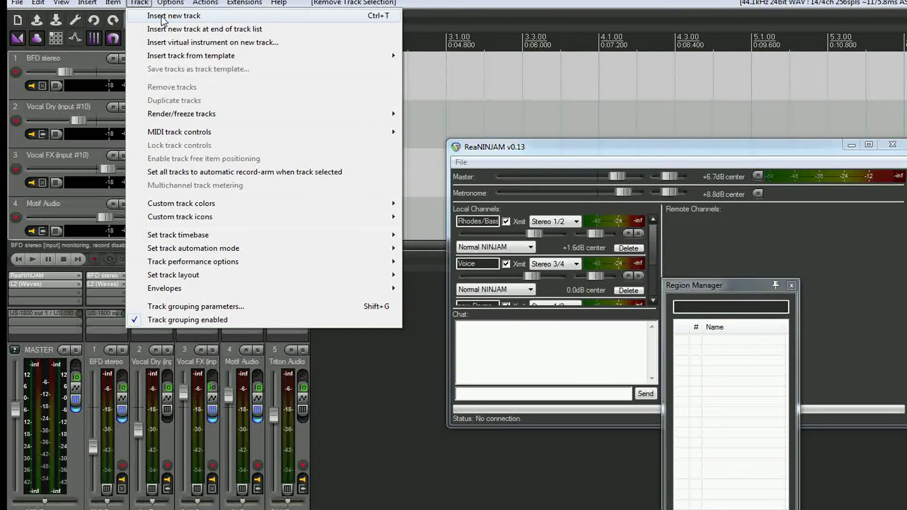
click(161, 16)
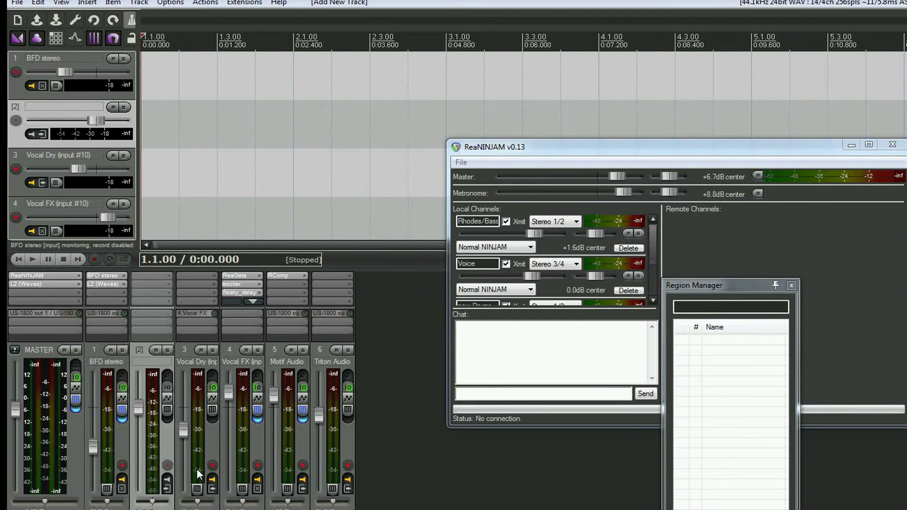
click(122, 448)
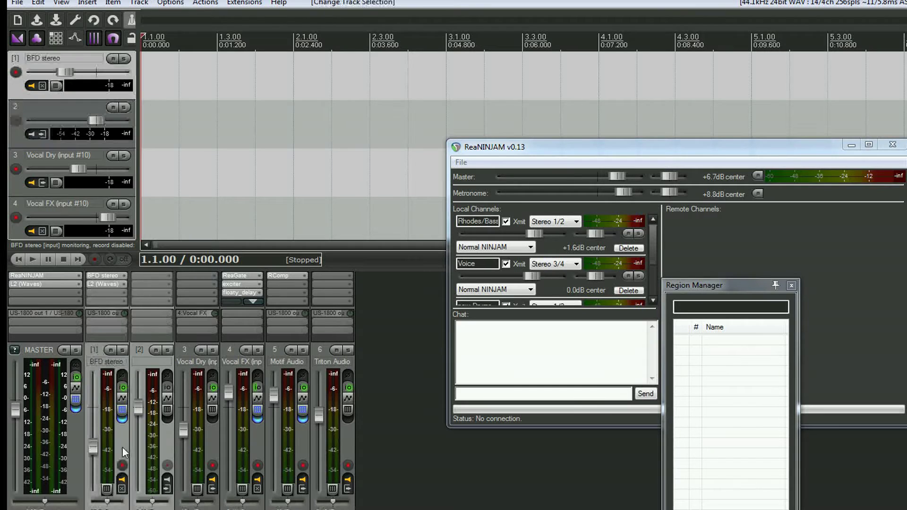
click(166, 446)
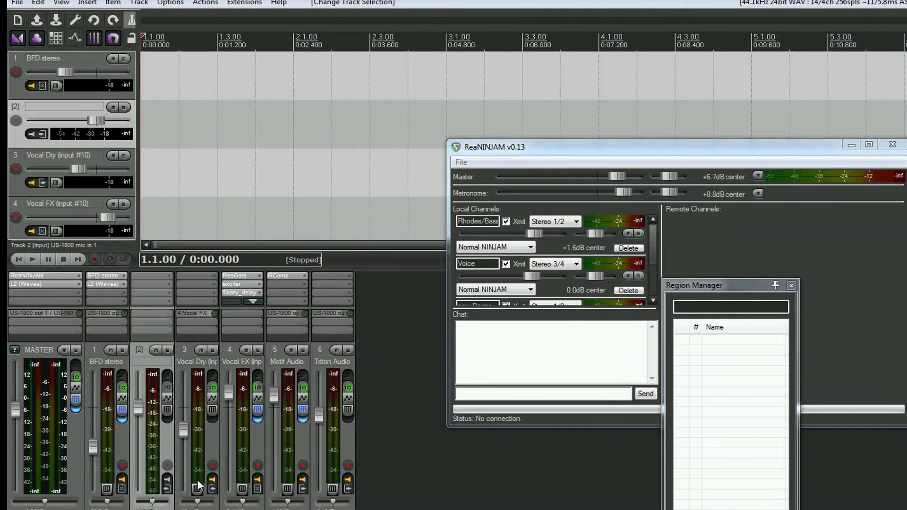
key(Delete)
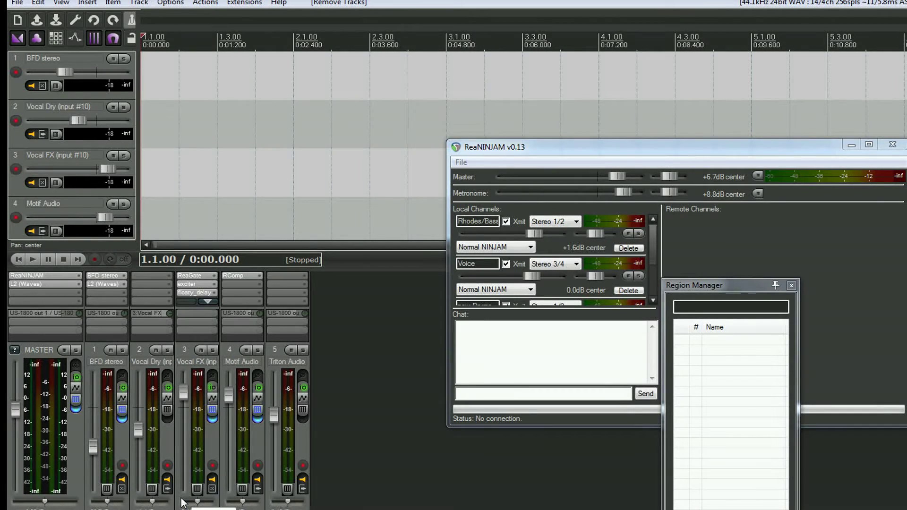
Review the Motif Audio track's recording options, including its record output mode and its mono and stereo input choices
click(229, 503)
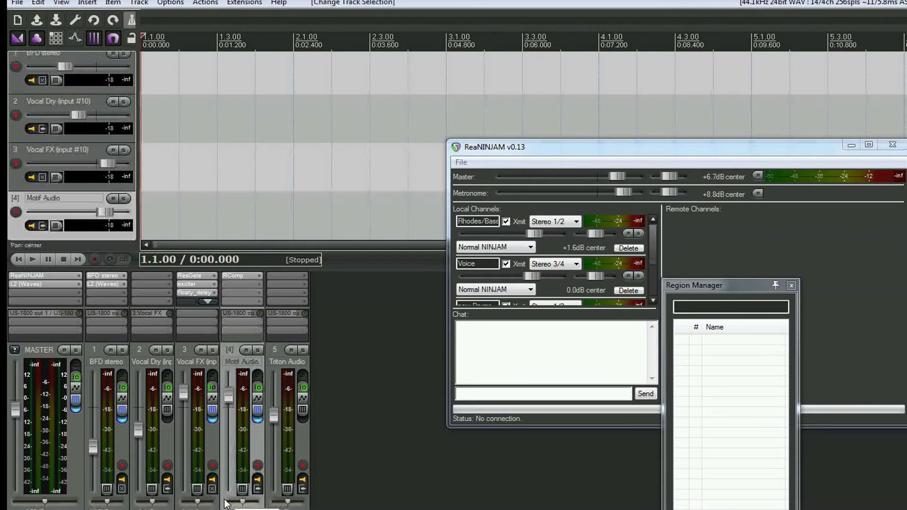
click(257, 489)
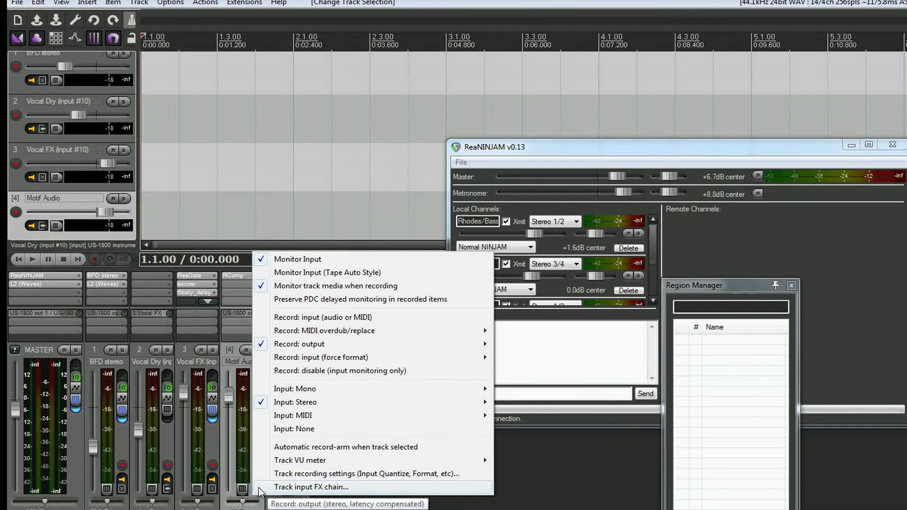
click(518, 485)
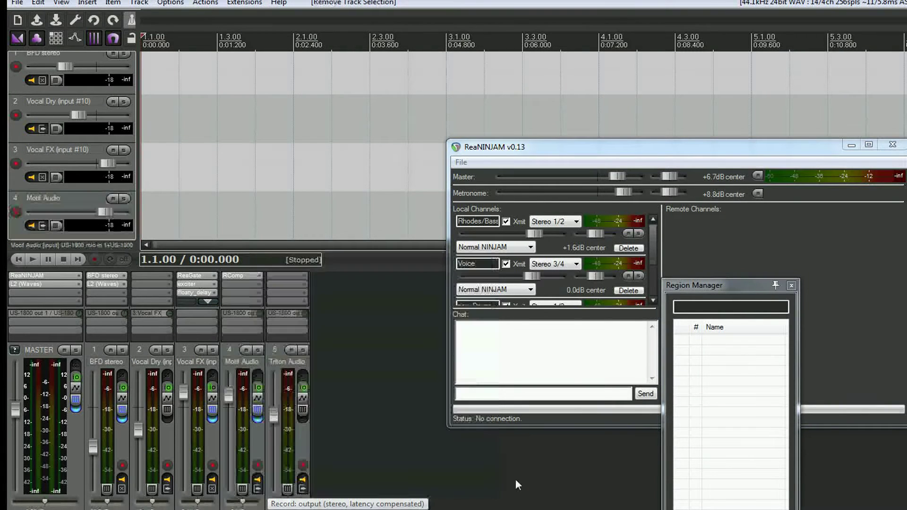
click(257, 489)
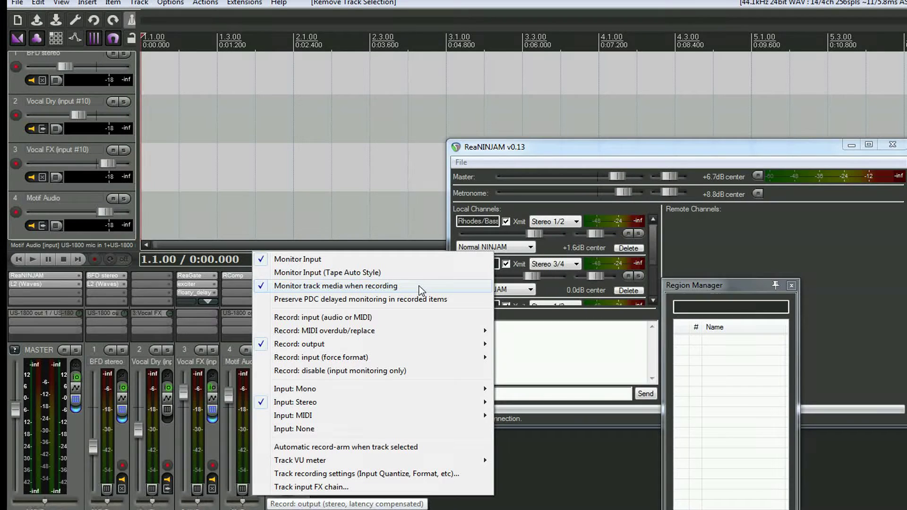
mouse_move(381, 342)
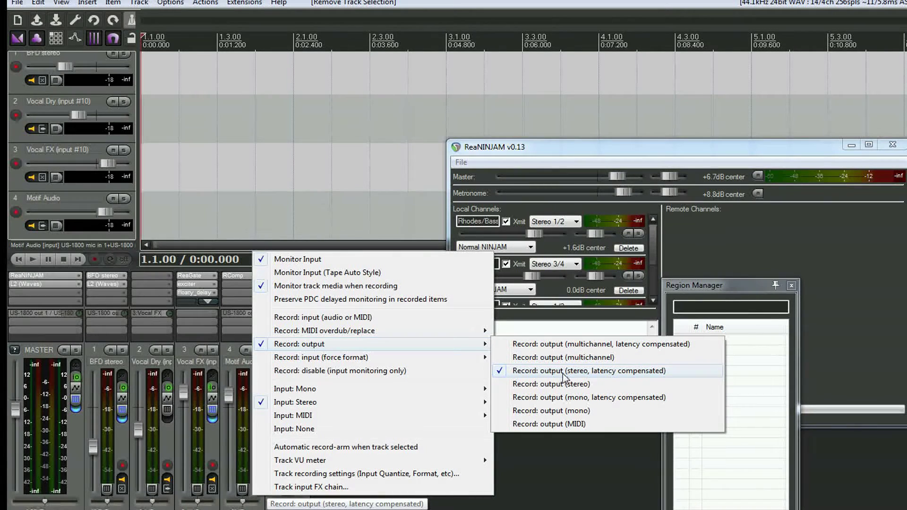
mouse_move(328, 403)
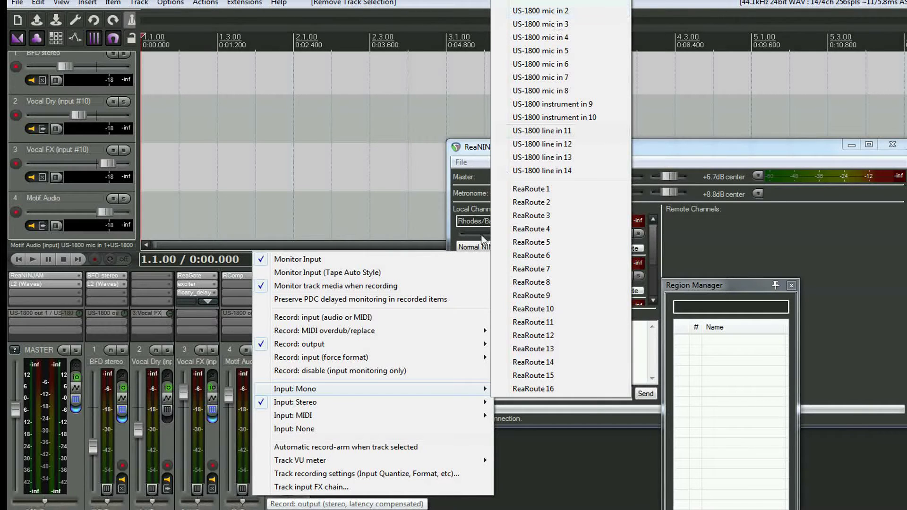
mouse_move(362, 401)
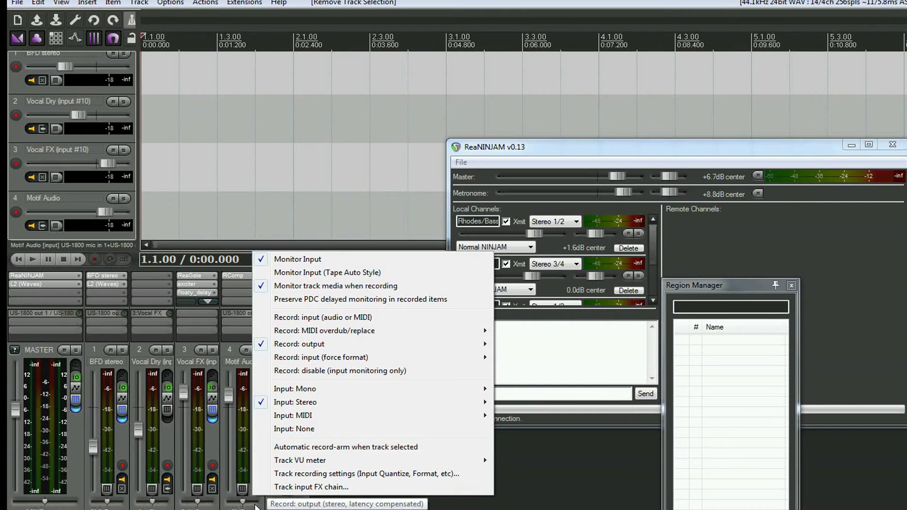
click(255, 504)
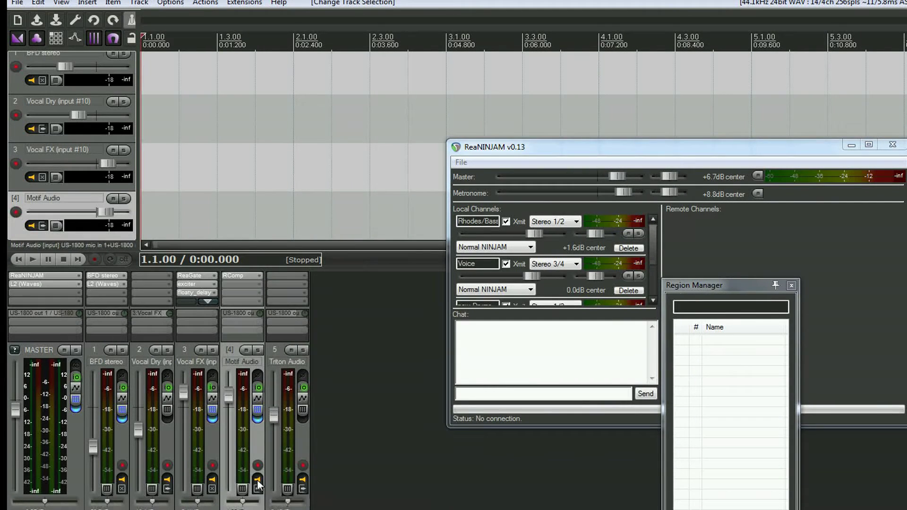
Cycle the Motif Audio track's record monitoring through its modes back to on, and disarm and re-arm the track for recording
click(257, 480)
click(260, 480)
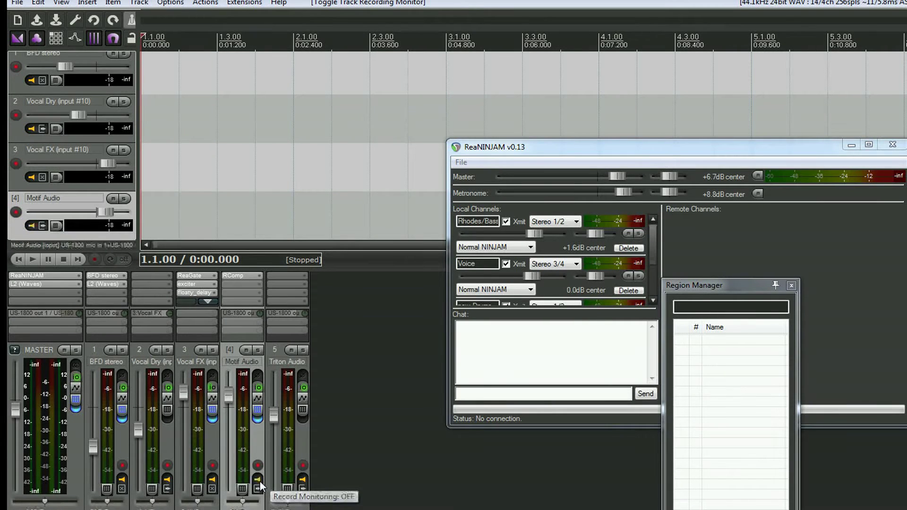
click(260, 481)
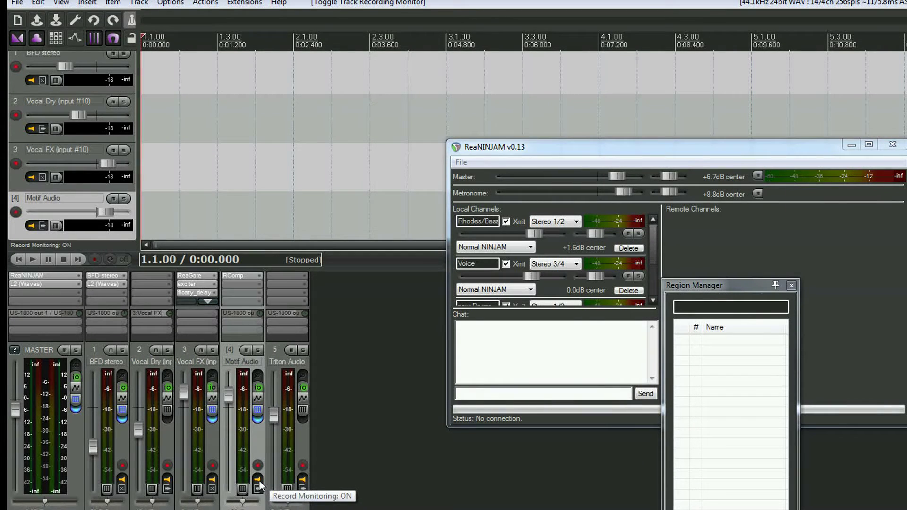
click(257, 480)
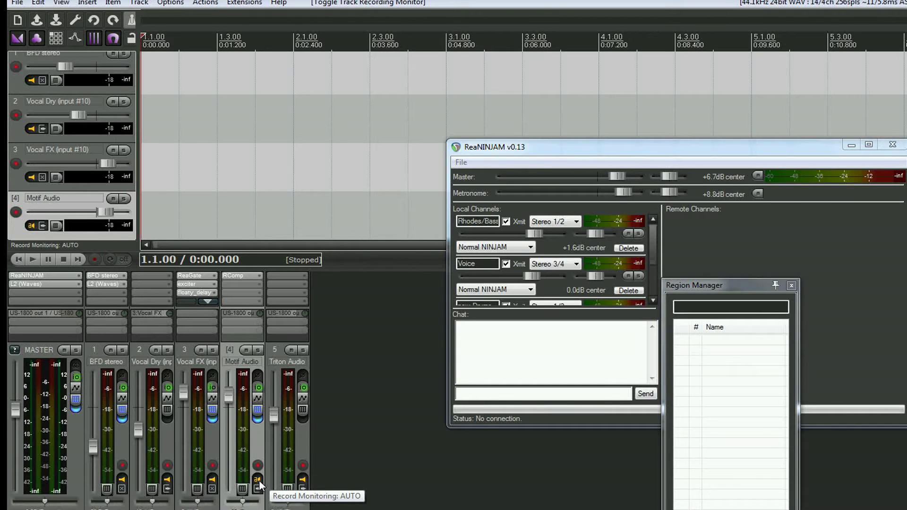
click(259, 479)
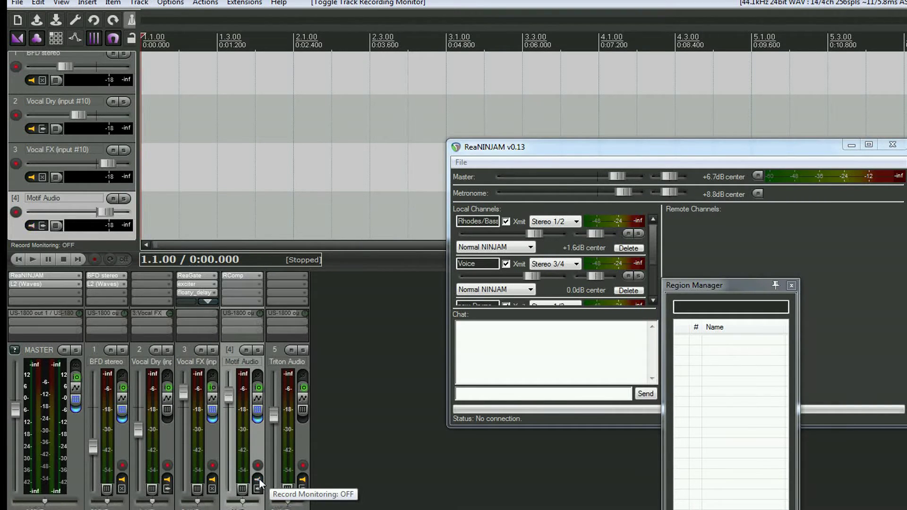
click(259, 479)
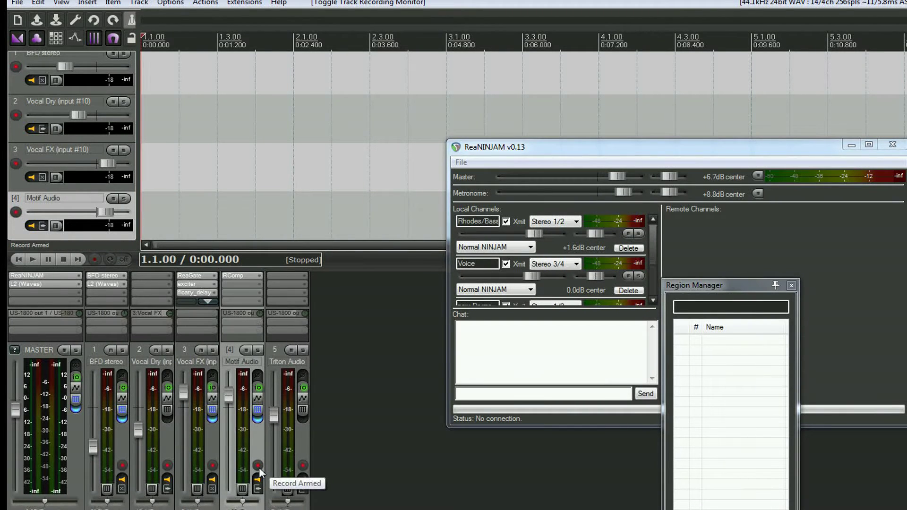
click(257, 465)
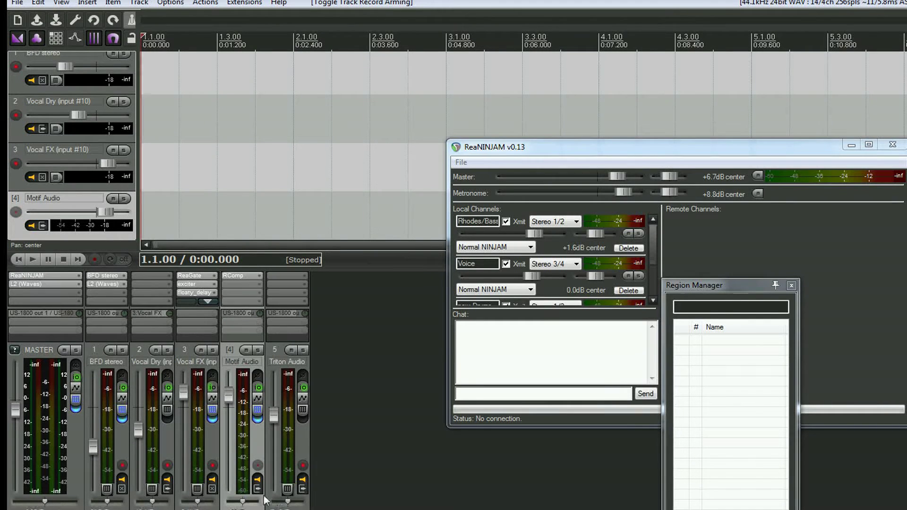
click(258, 467)
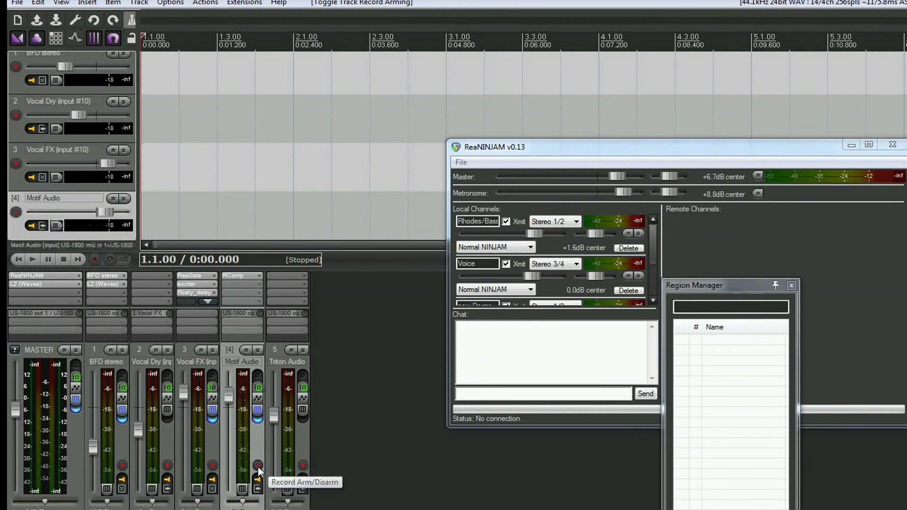
View the Waves RComp plug-in in the Motif Audio track's FX chain and close both of its windows
click(257, 410)
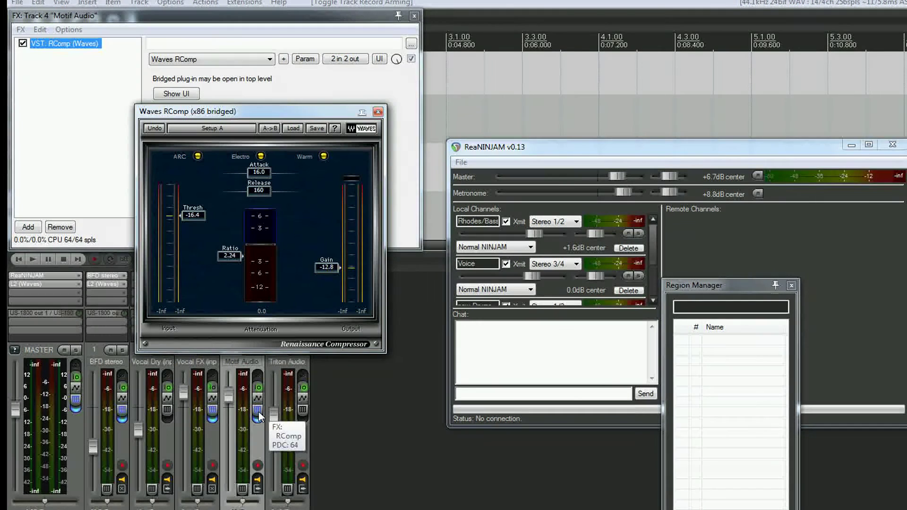
click(378, 112)
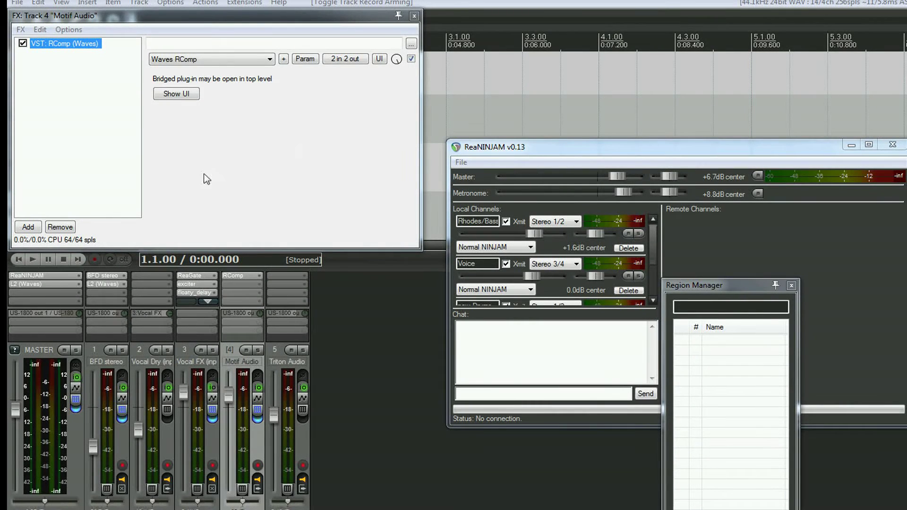
click(414, 17)
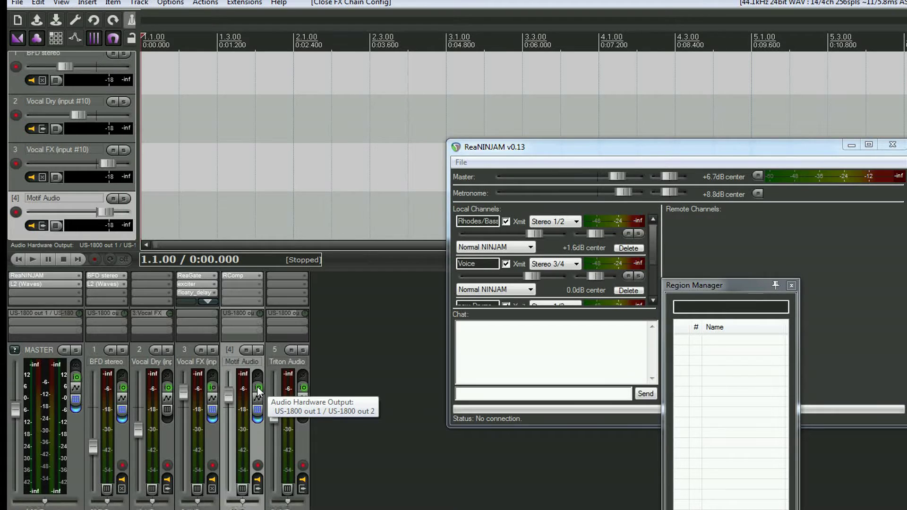
In the Motif Audio track's routing, toggle the master/parent send off and on and choose parent channels 1-2
click(257, 389)
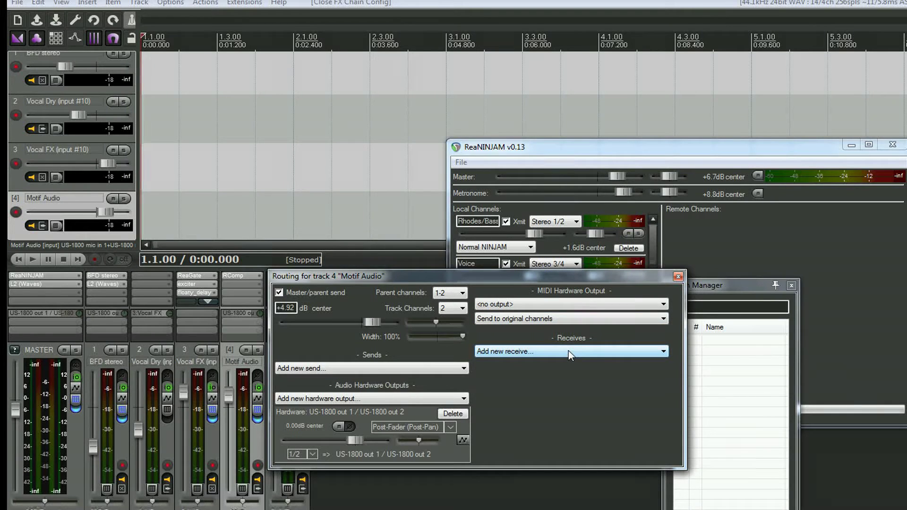
click(280, 293)
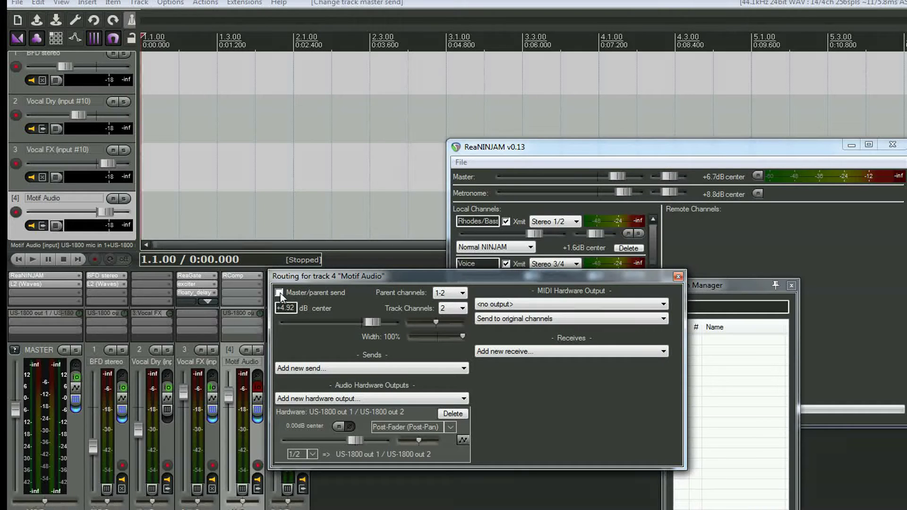
click(279, 293)
click(463, 307)
click(460, 293)
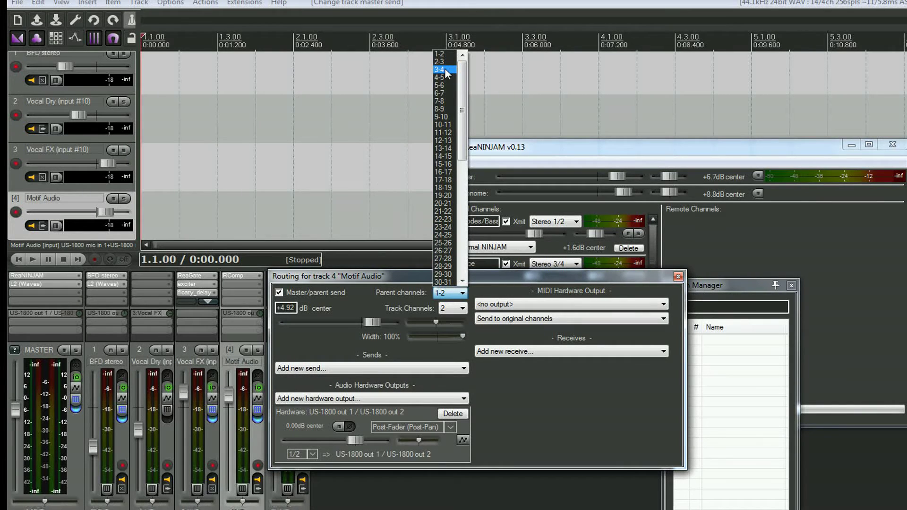
click(440, 54)
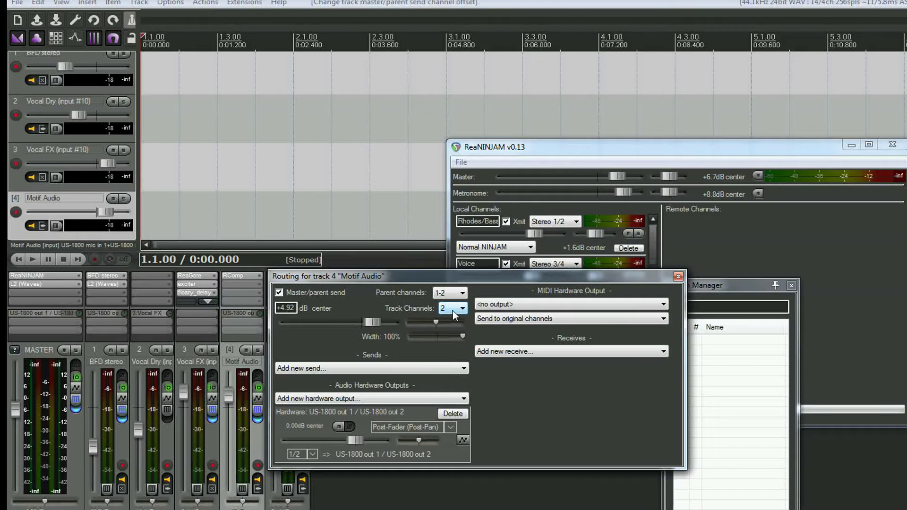
click(677, 276)
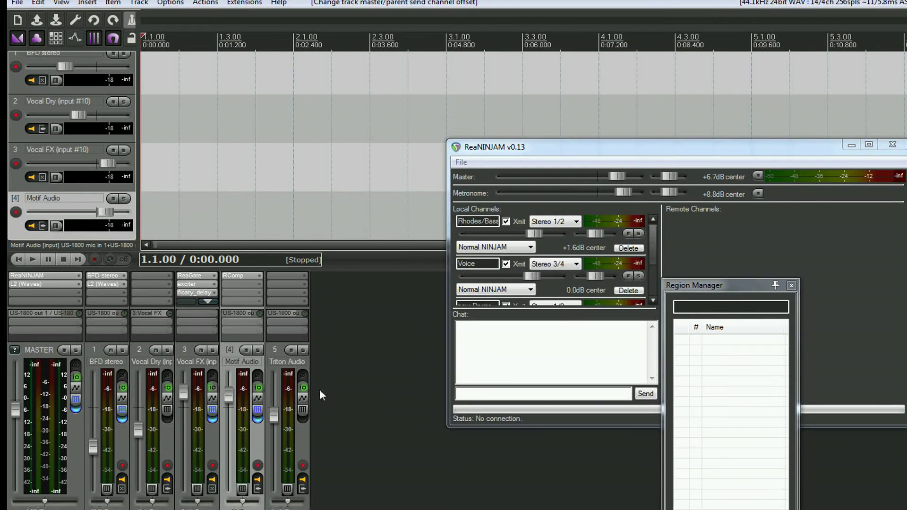
Examine the parent channels and master/parent send in the routing of the Vocal Dry (input #10) track
click(277, 435)
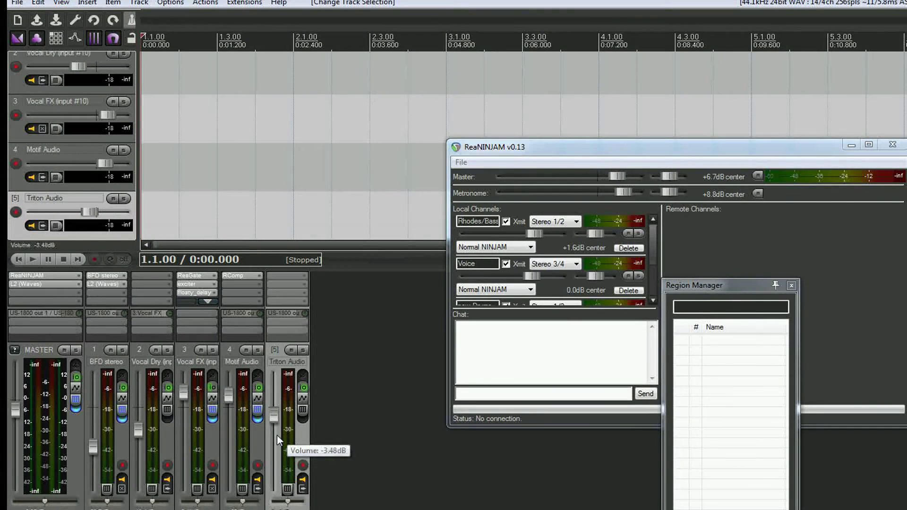
click(303, 388)
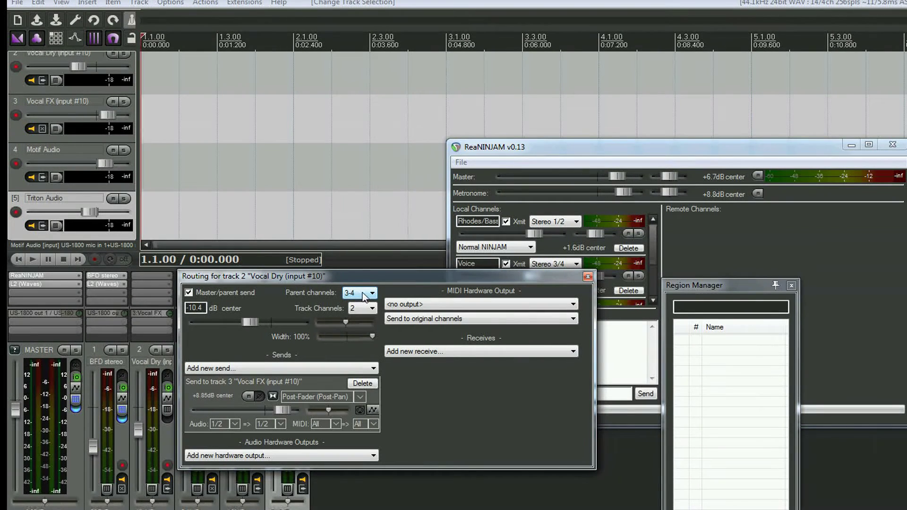
click(356, 308)
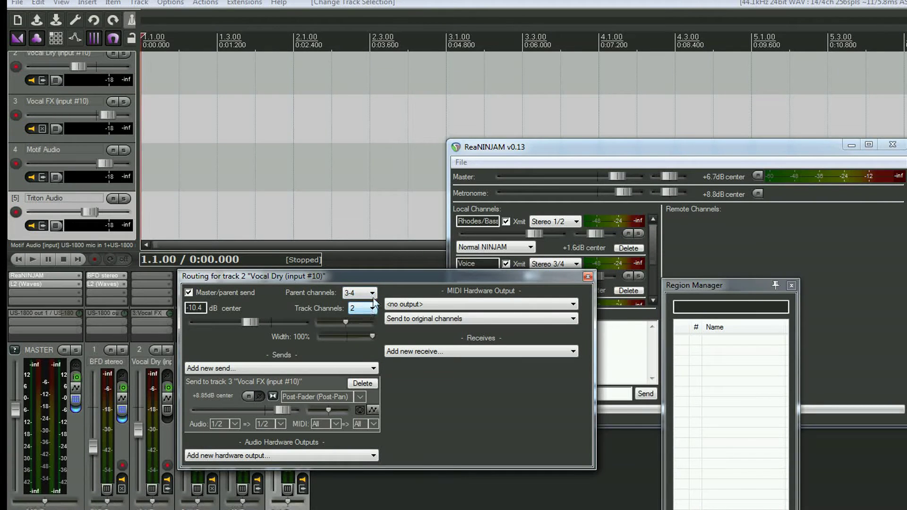
drag(373, 281, 383, 389)
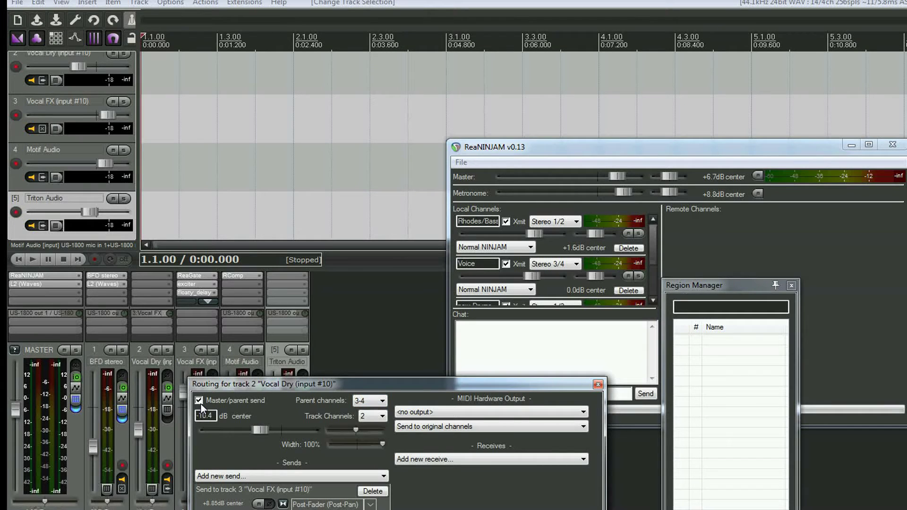
click(598, 384)
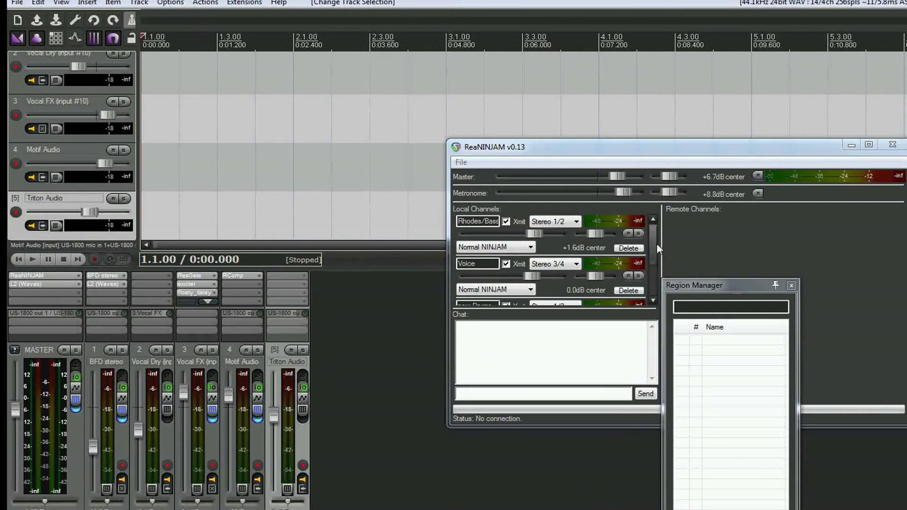
Examine the stereo input assignments of the Rhodes/Bass, Voice and new Drums local channels in ReaNINJAM
drag(652, 237, 653, 224)
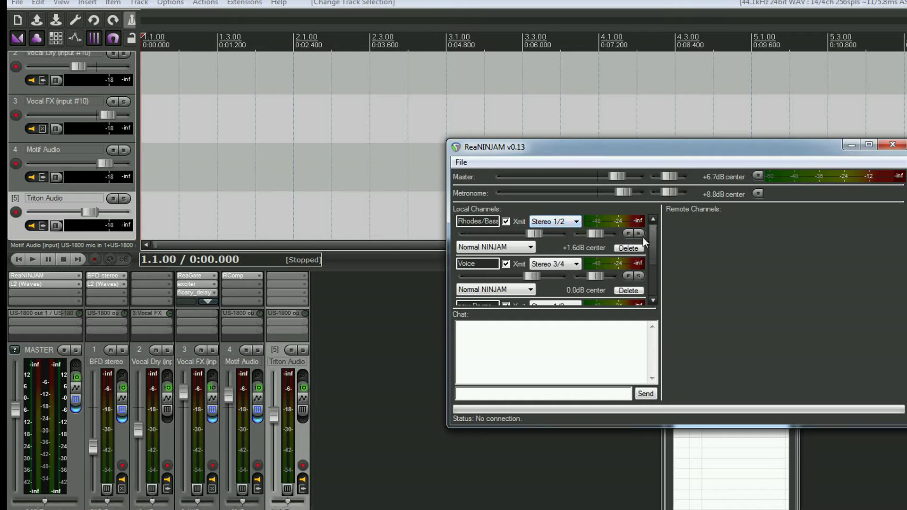
drag(651, 237, 651, 245)
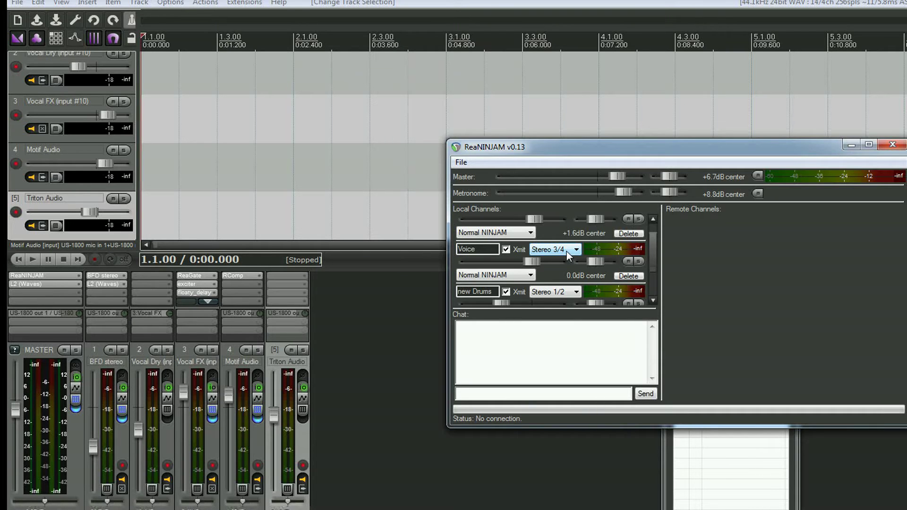
Check the parent channels in the Vocal Dry (input #10) track's routing, close it and move the ReaNINJAM window clear
click(167, 387)
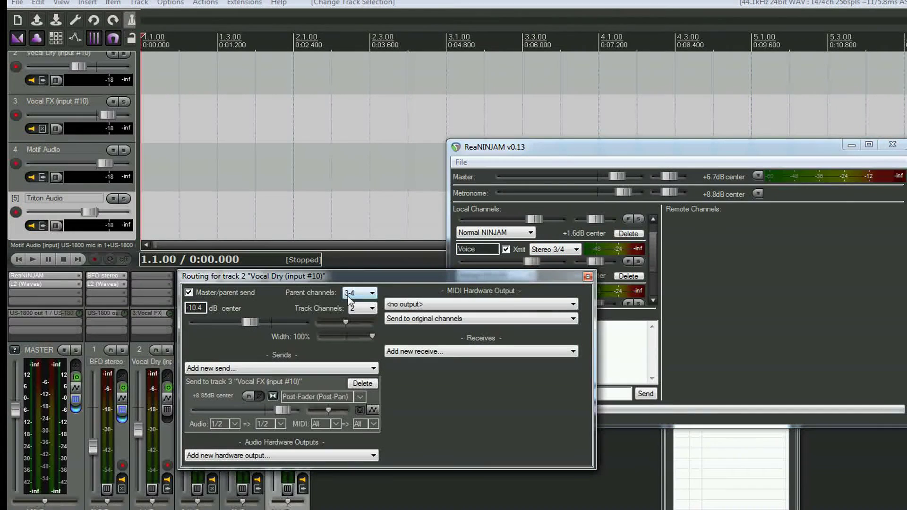
click(588, 276)
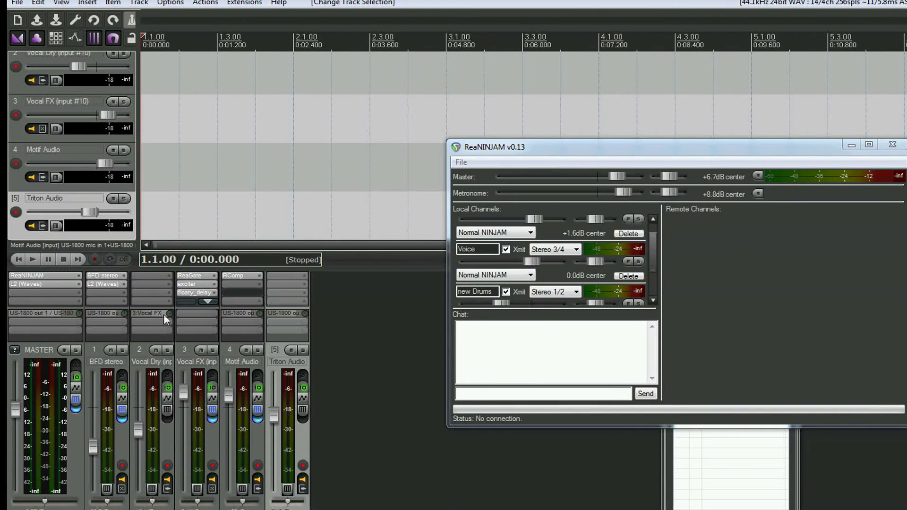
drag(597, 149, 497, 107)
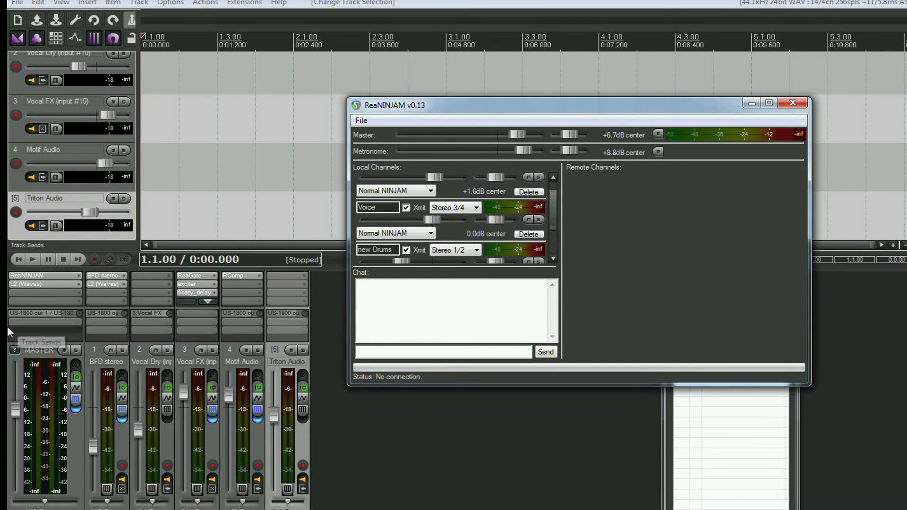
Locate ReaNINJAM among the Cockos plug-ins for the master track's FX chain and return to the ReaNINJAM window
click(75, 400)
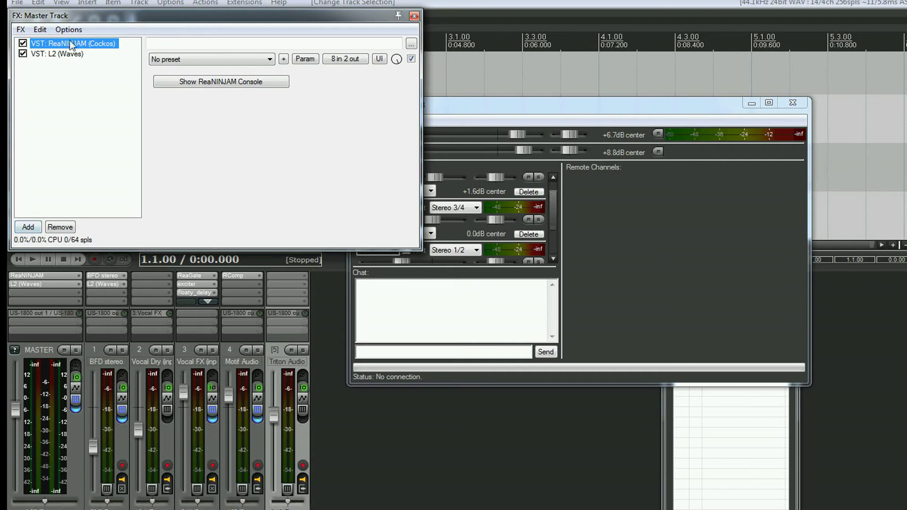
click(27, 227)
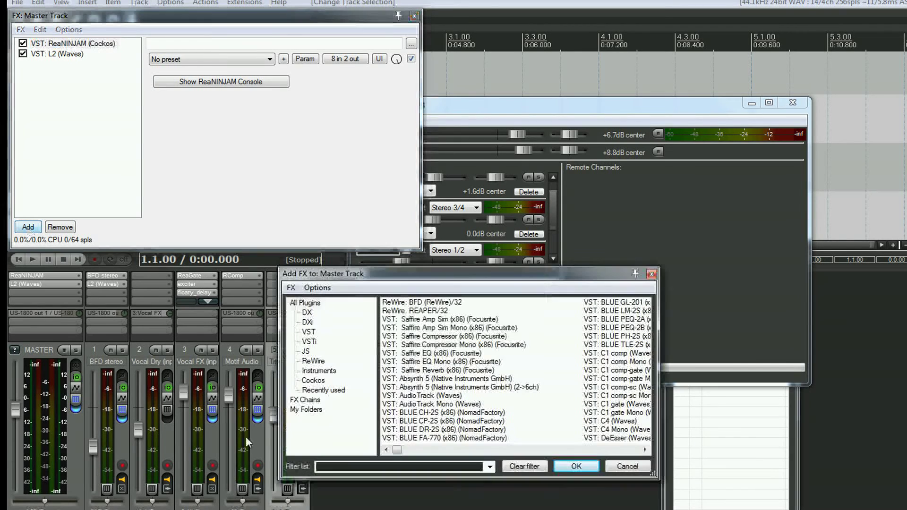
click(314, 382)
click(430, 361)
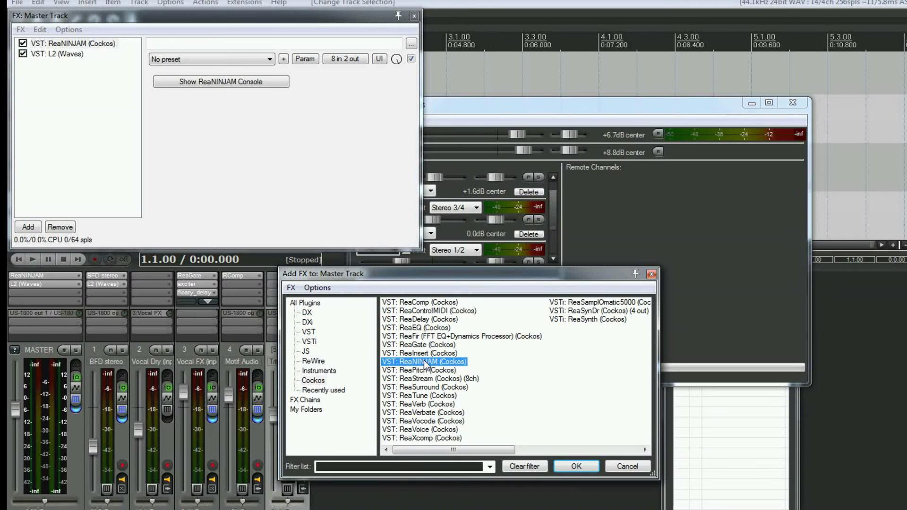
click(576, 467)
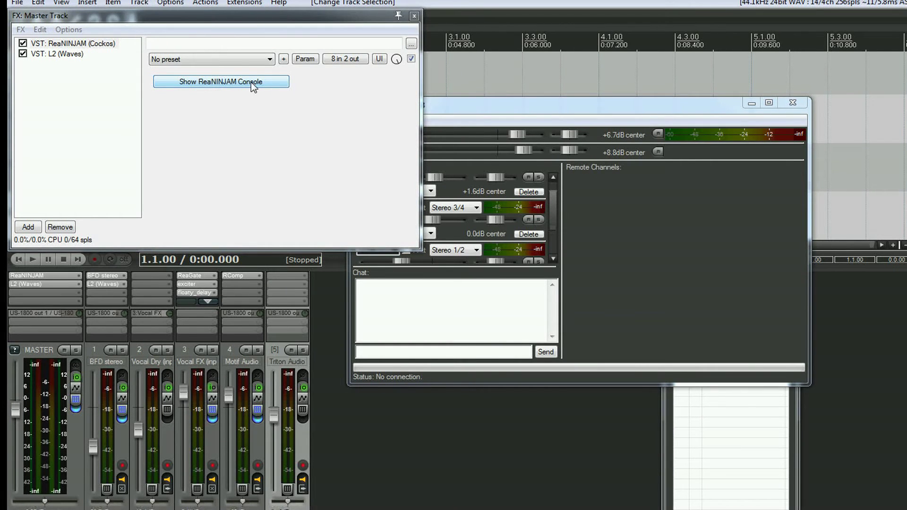
click(537, 103)
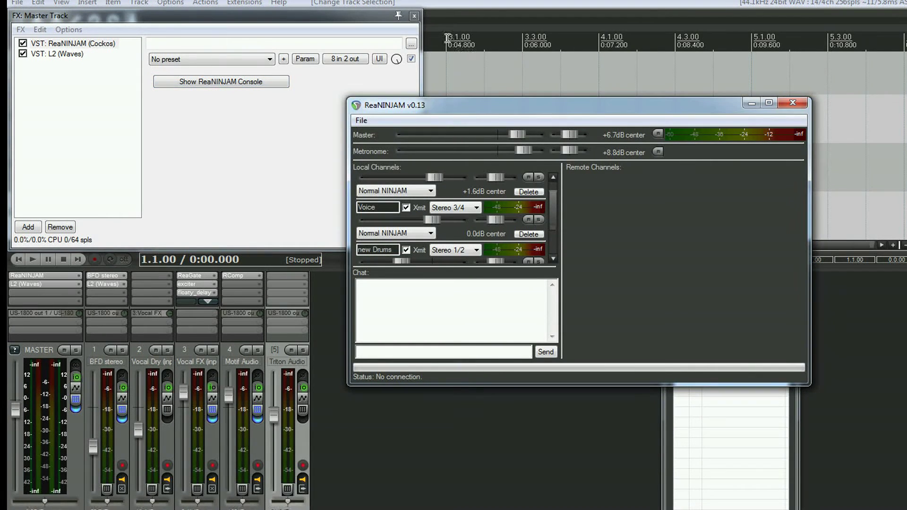
click(414, 16)
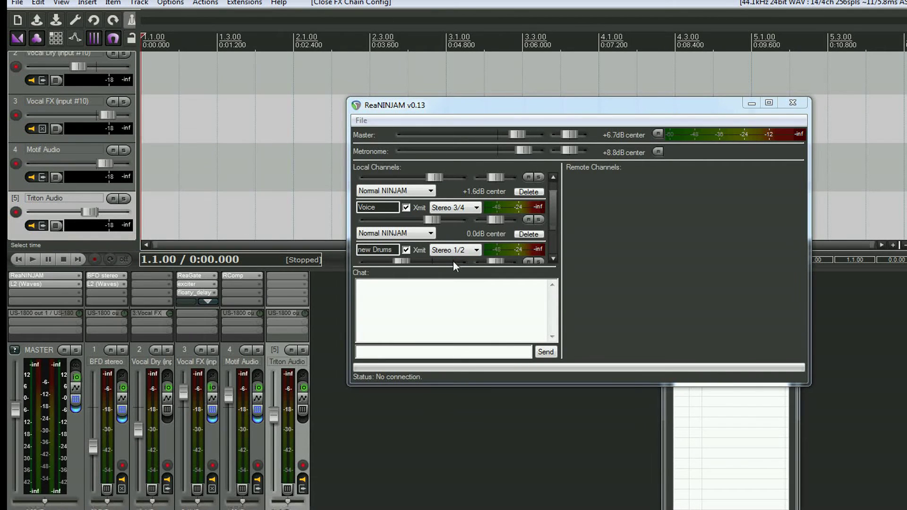
Add a new local channel in ReaNINJAM and choose Stereo 1/2 as its input
click(551, 231)
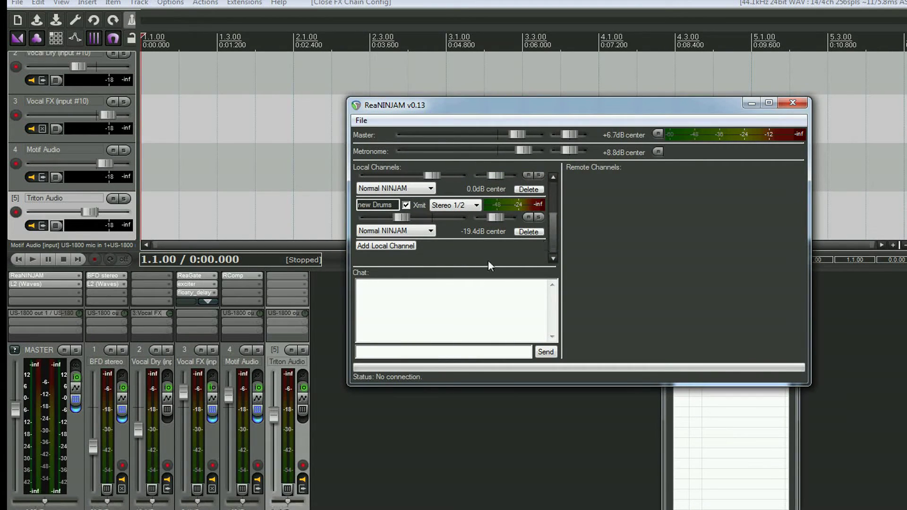
click(381, 245)
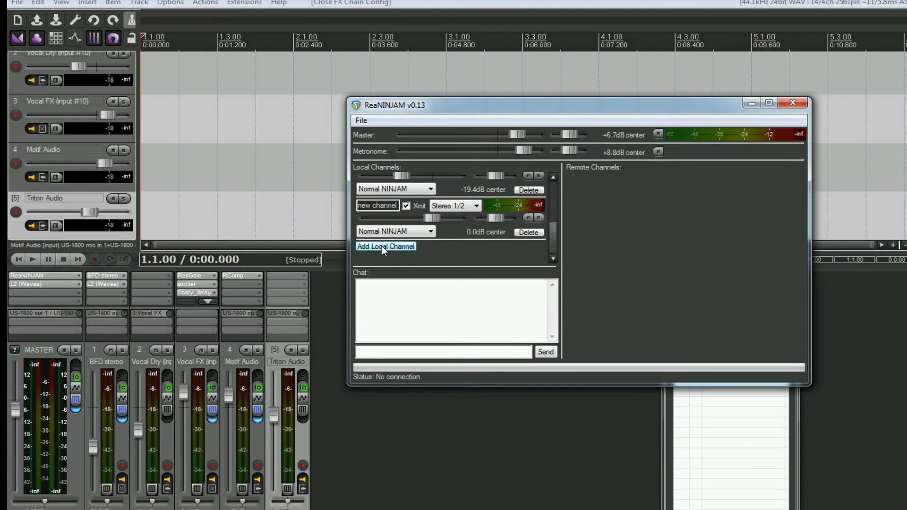
drag(553, 242, 553, 242)
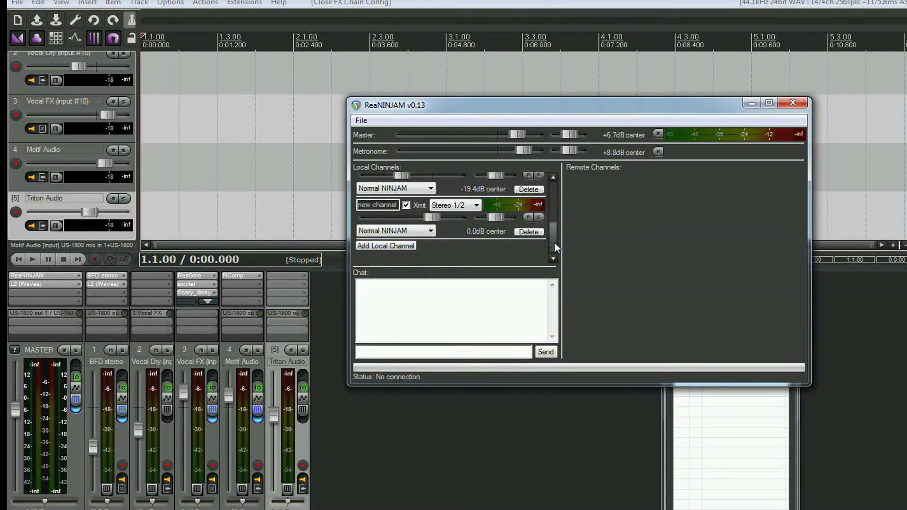
drag(397, 205, 355, 208)
click(256, 441)
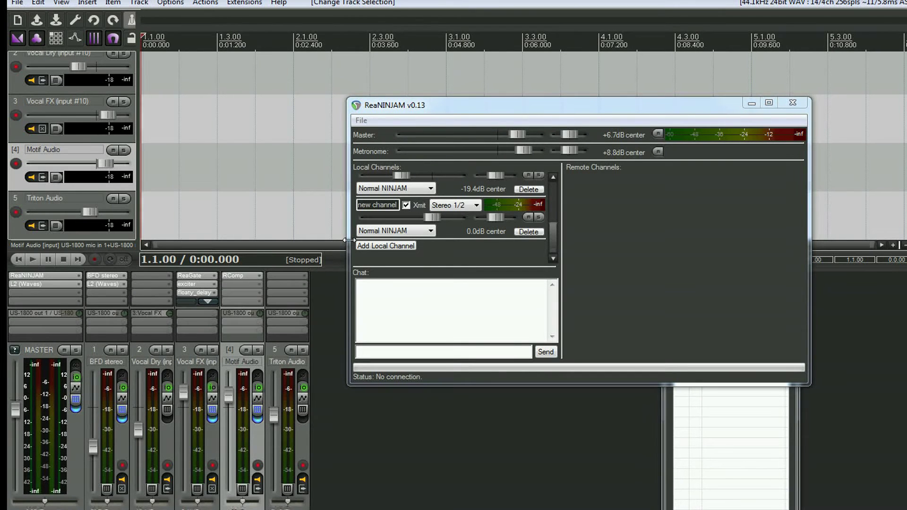
click(279, 388)
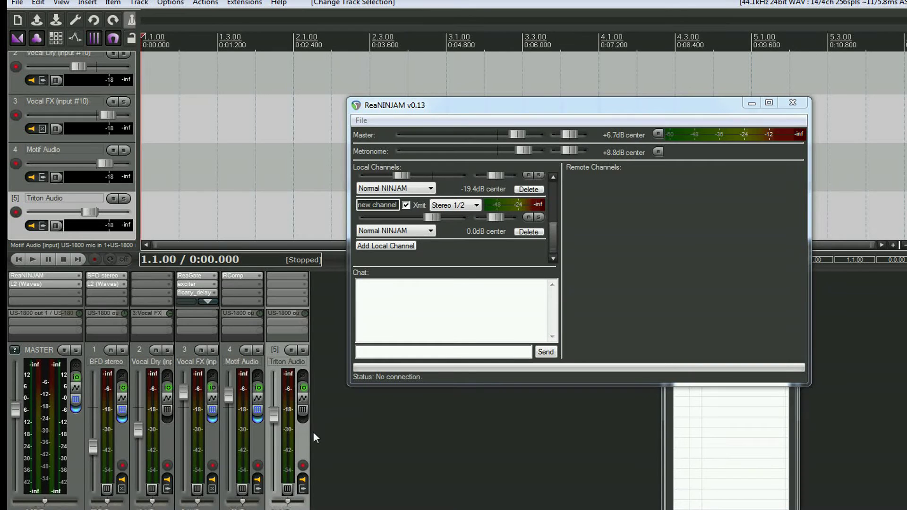
mouse_move(283, 391)
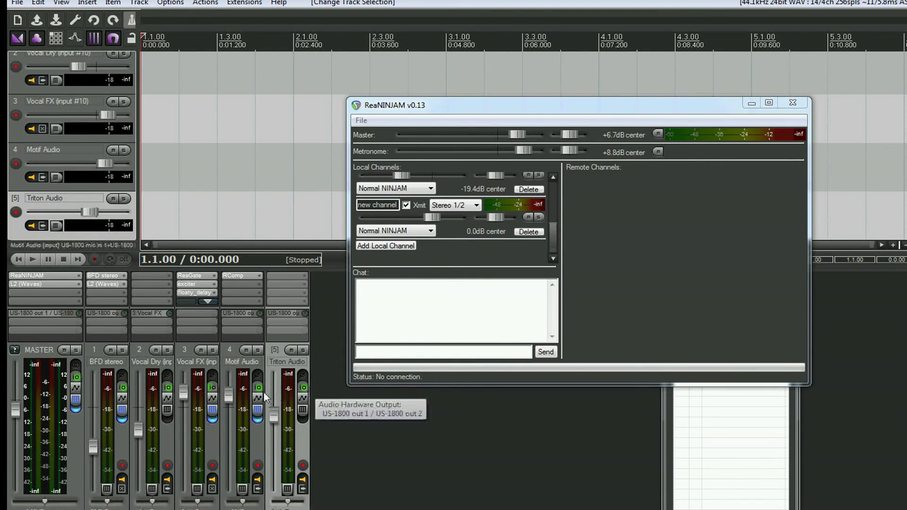
click(477, 206)
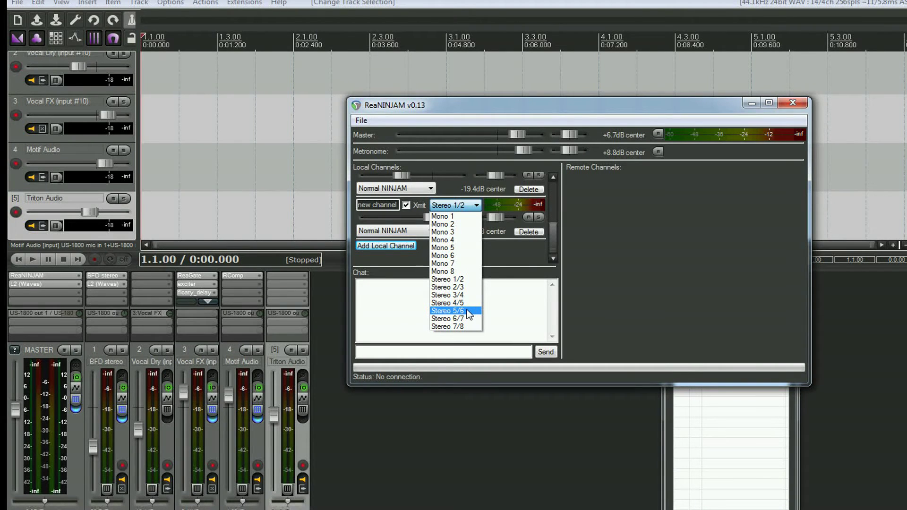
click(464, 279)
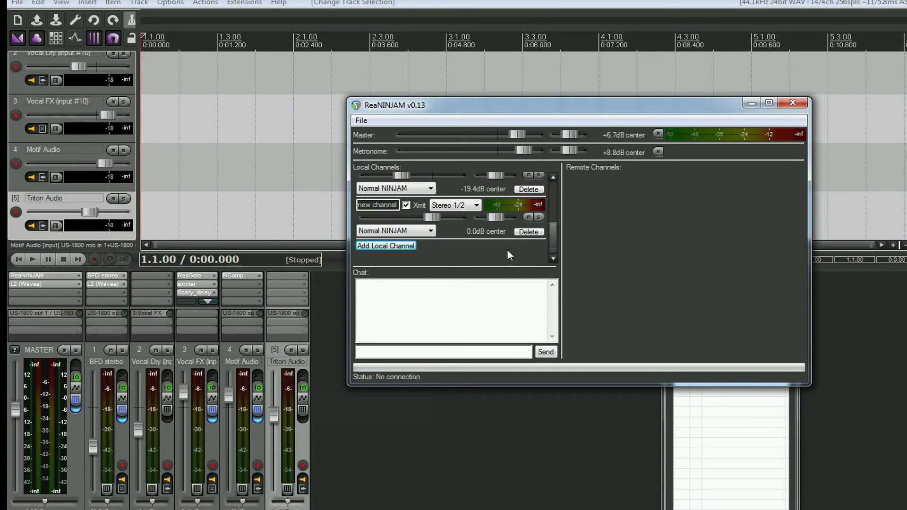
Add another local channel in ReaNINJAM and set its input to Stereo 3/4
click(390, 245)
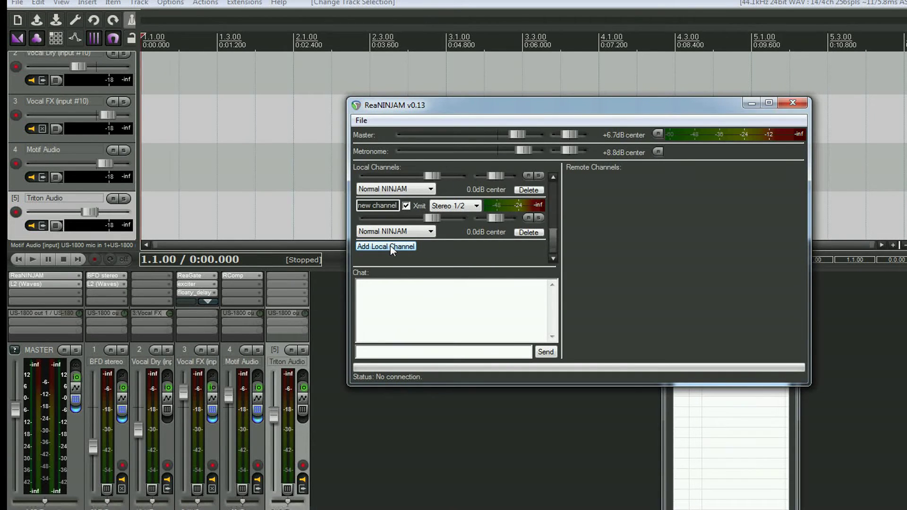
click(477, 205)
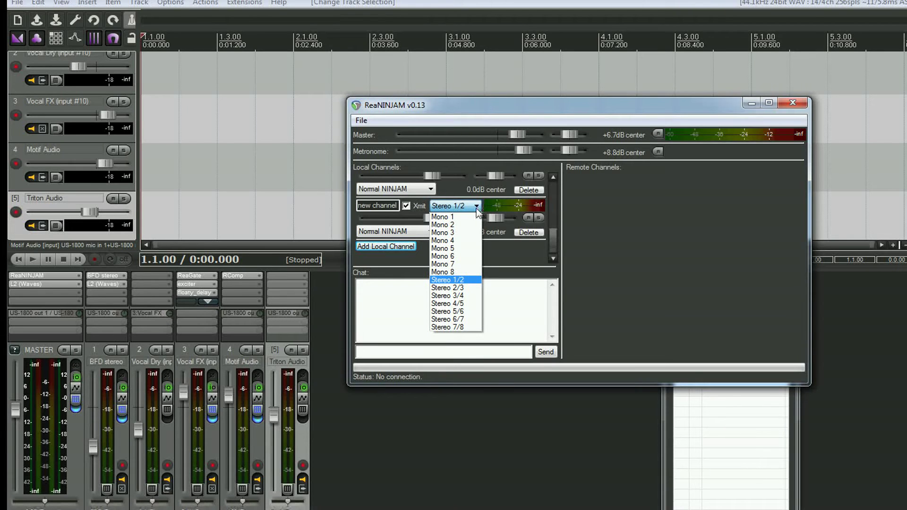
click(465, 295)
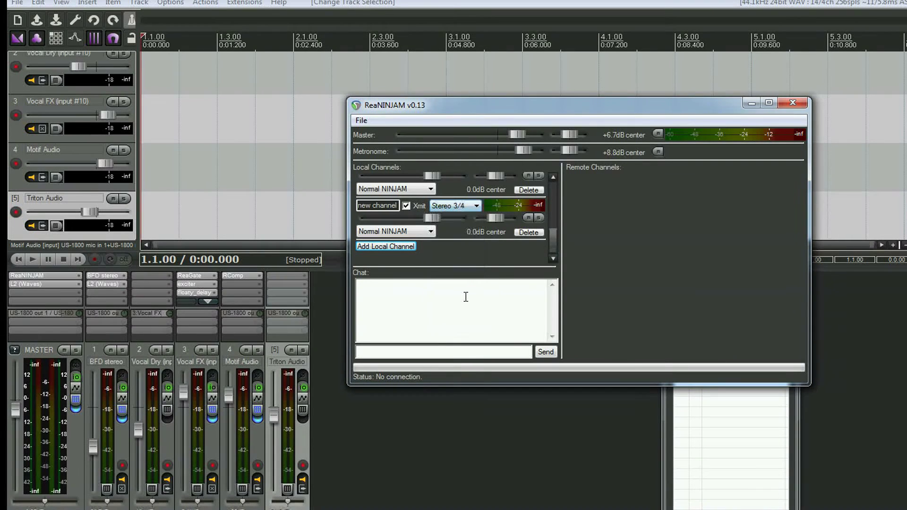
Rename the newly added Stereo 1/2 local channel as Rhodes-Bass
drag(553, 236, 553, 222)
double_click(376, 189)
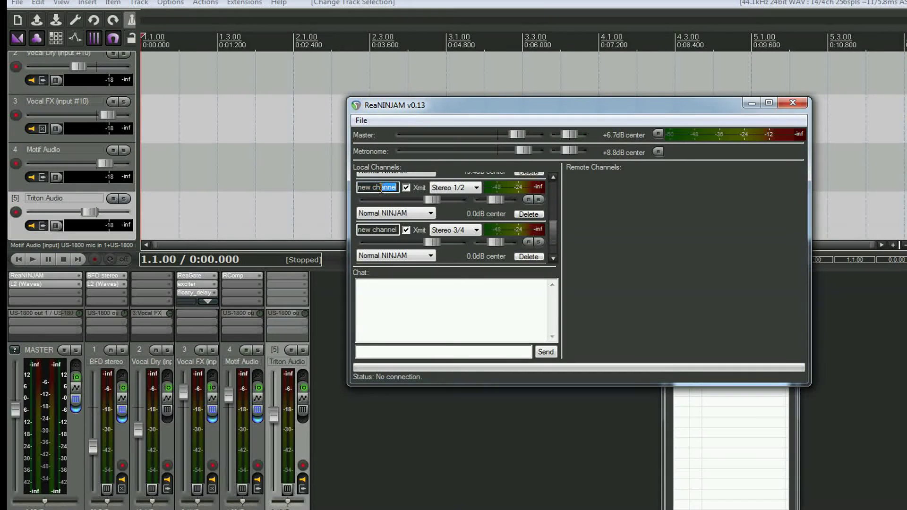
key(ctrl+a)
text(Rhodes-Bass)
mouse_move(279, 417)
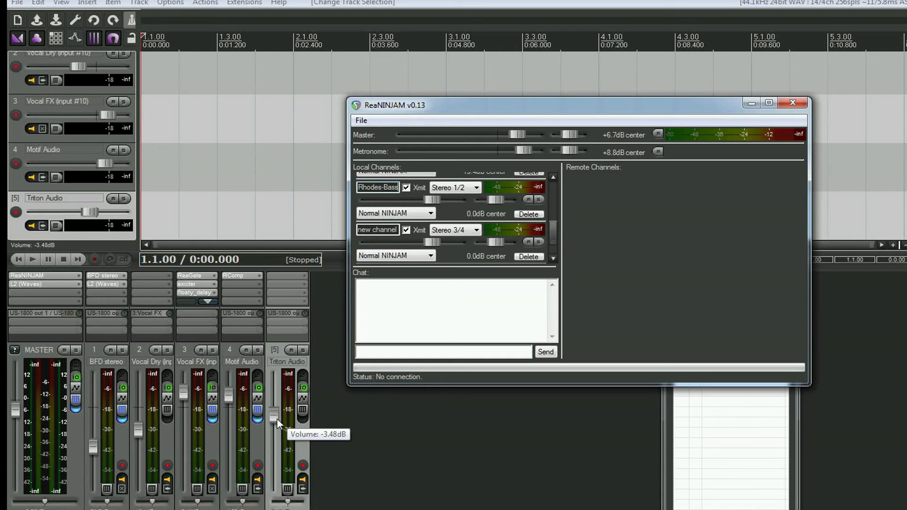
Examine the parent channels and hardware outputs in the Vocal FX (input #10) track's routing and close it
drag(552, 229, 553, 239)
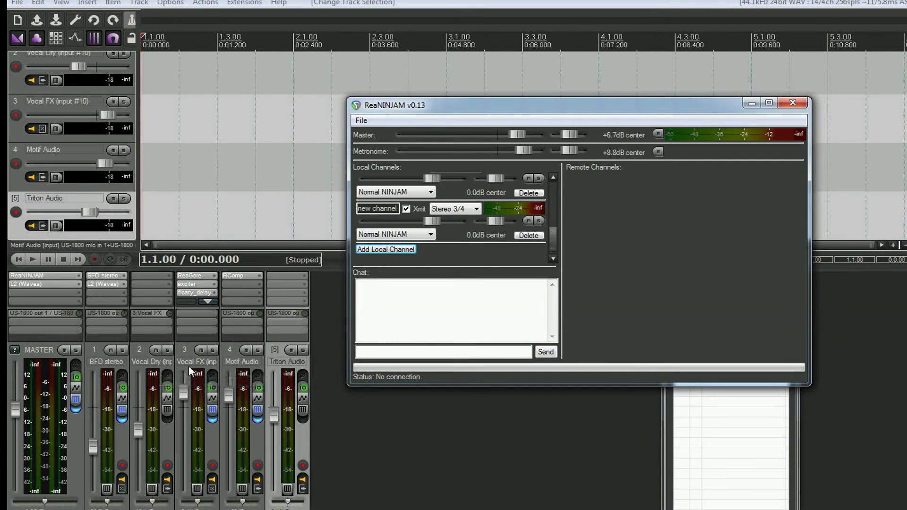
click(212, 387)
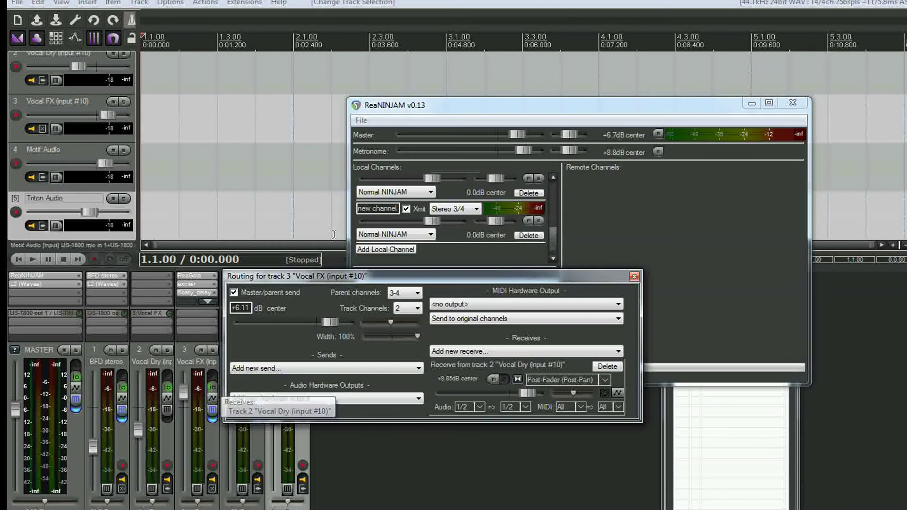
click(404, 293)
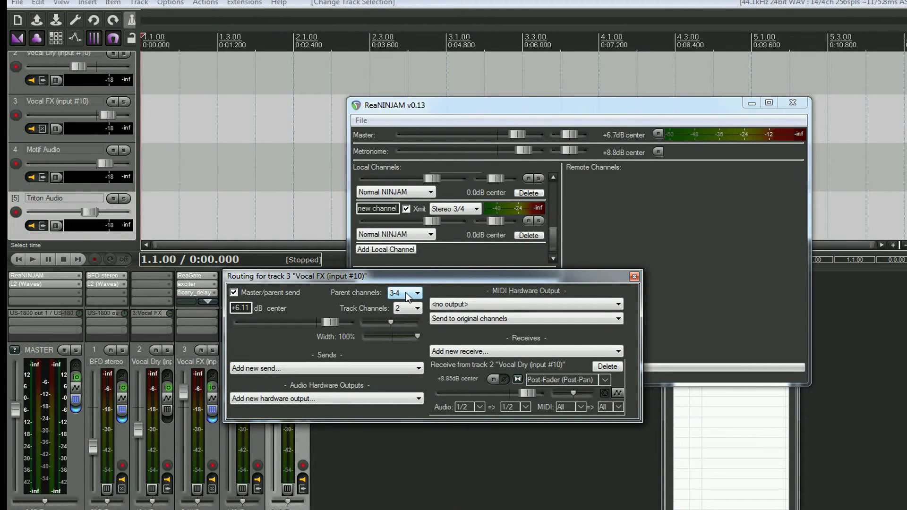
click(407, 310)
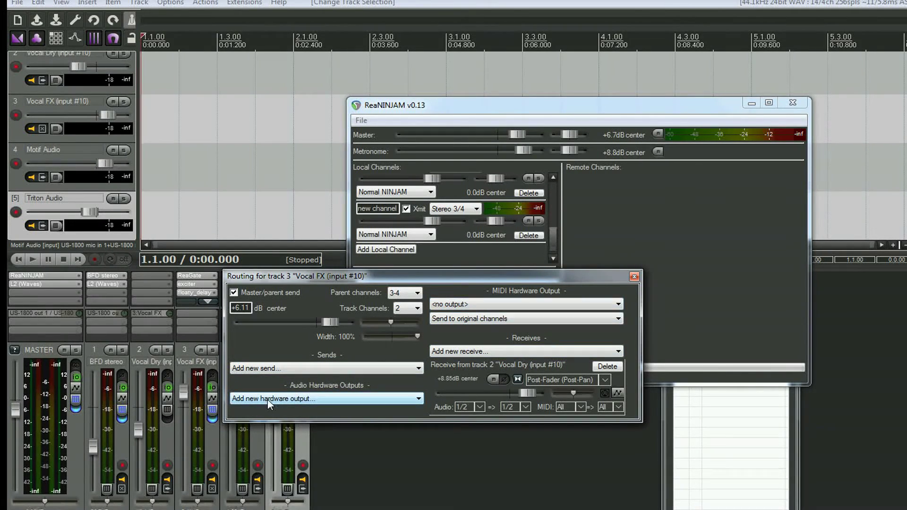
click(634, 277)
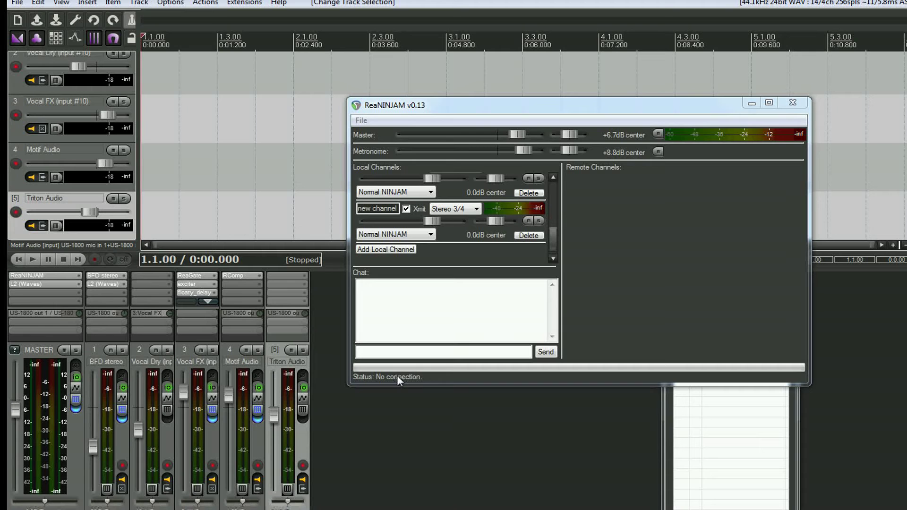
Delete the two newly added local channels from ReaNINJAM and review the original local channels
drag(554, 242, 553, 244)
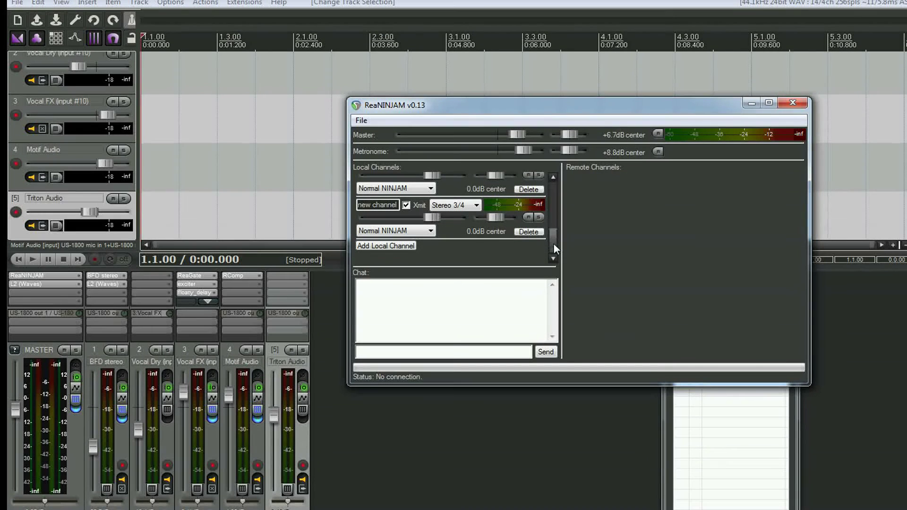
click(528, 231)
click(528, 232)
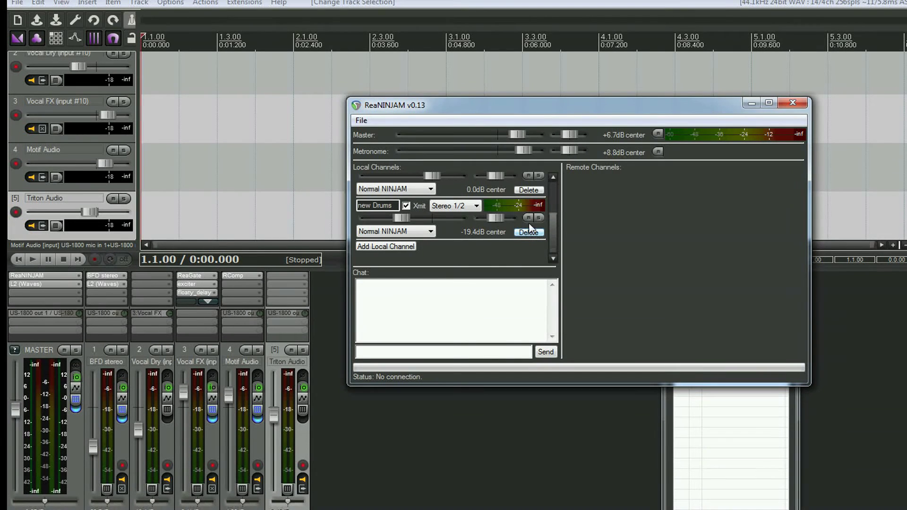
scroll(566, 219, down, 3)
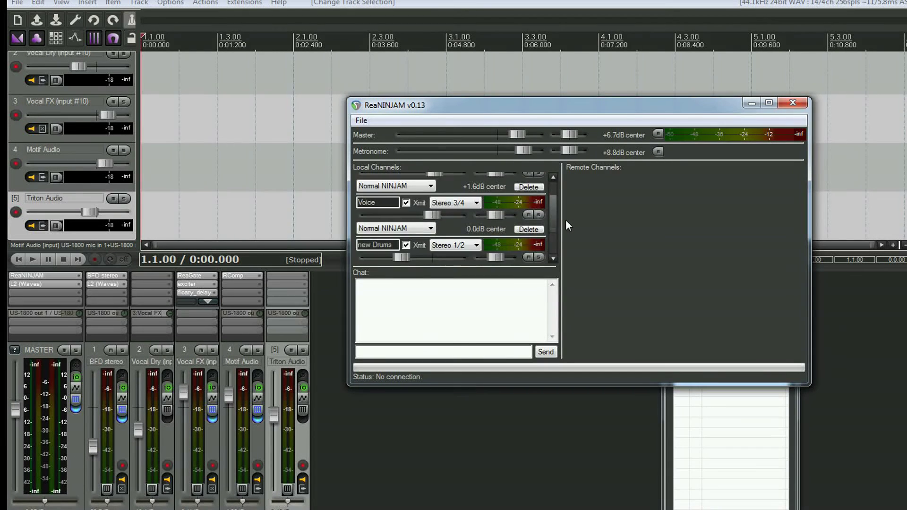
scroll(569, 224, up, 3)
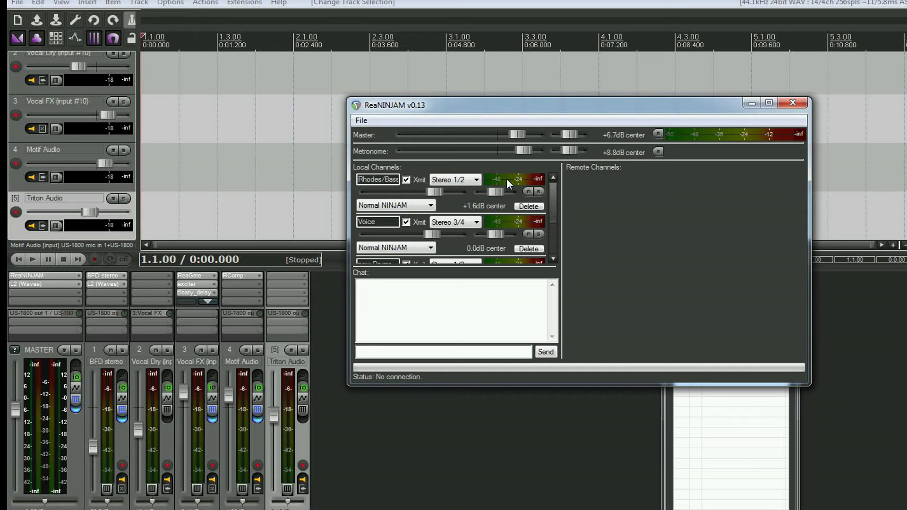
Examine the multitrack recording options and session save folder in ReaNINJAM's preferences, including the folder browser, and close them
click(361, 122)
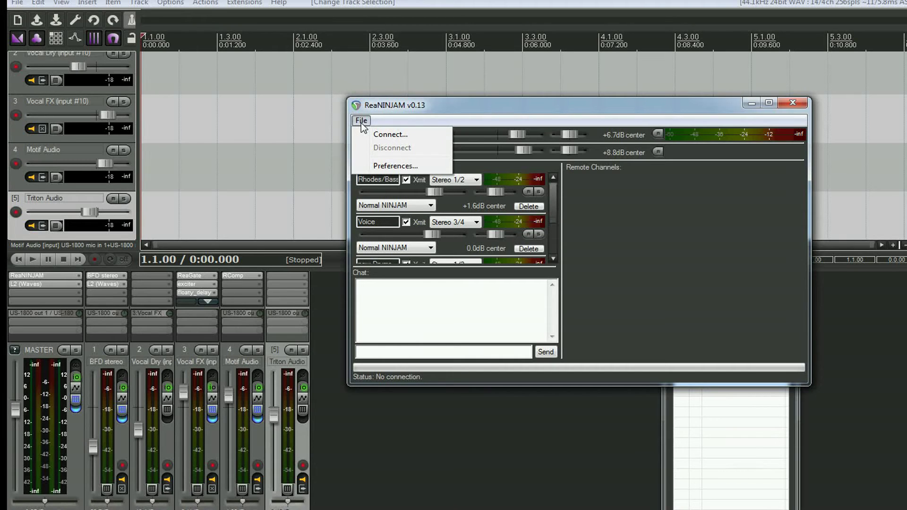
click(394, 166)
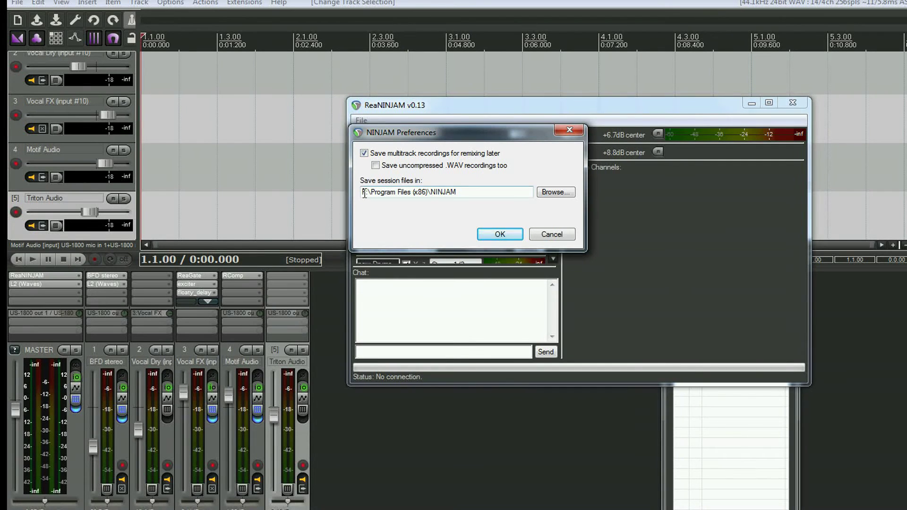
drag(456, 191, 361, 193)
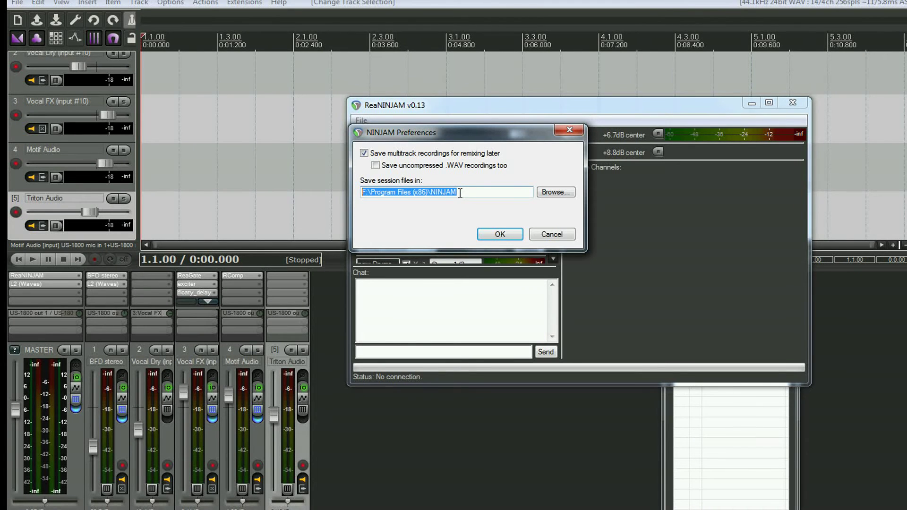
click(549, 191)
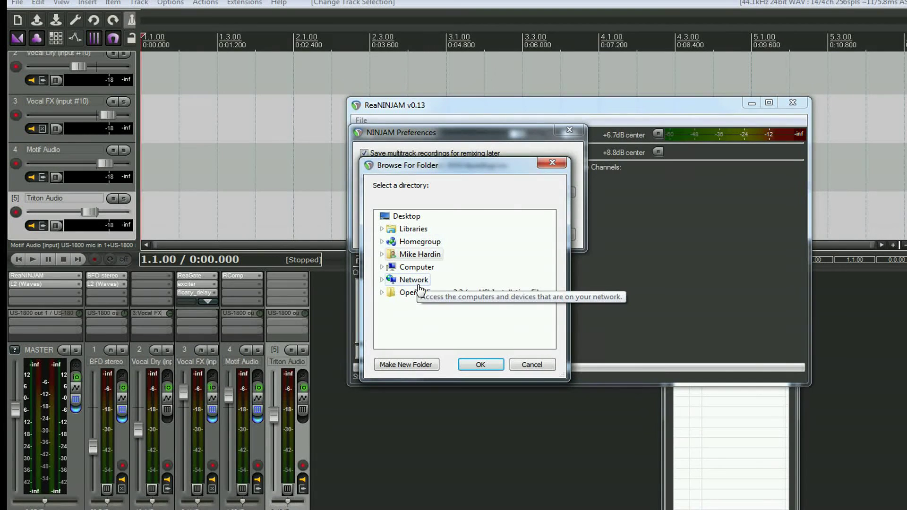
click(531, 366)
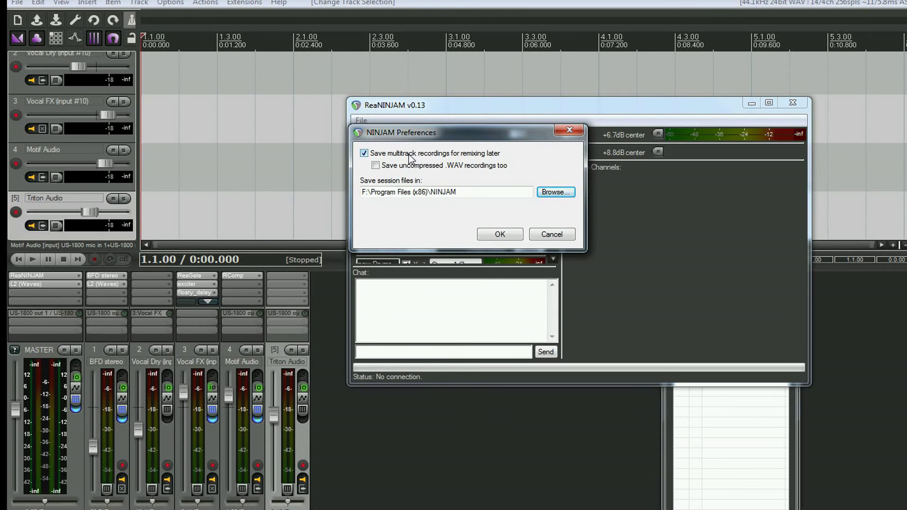
key(Return)
Open ReaNINJAM's connection configuration, review the username and anonymous login settings, and select the ninbot.com:2051 server
click(362, 120)
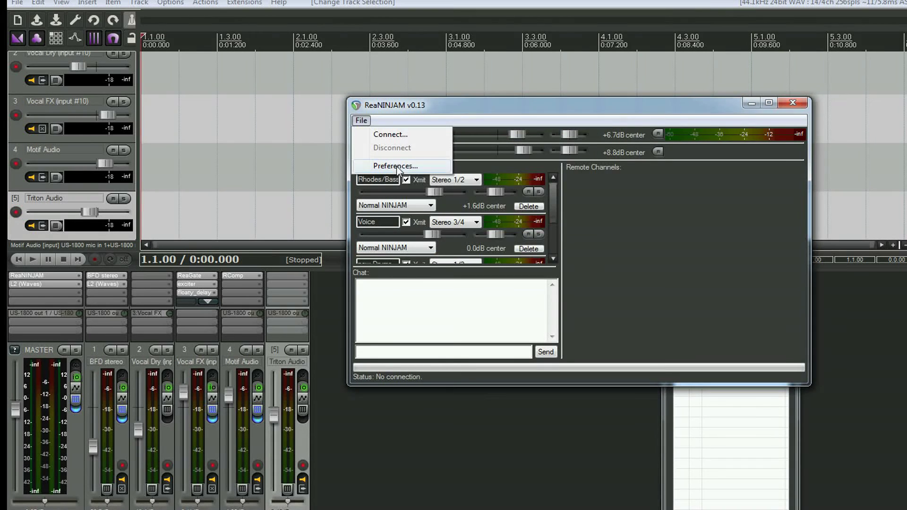
click(390, 135)
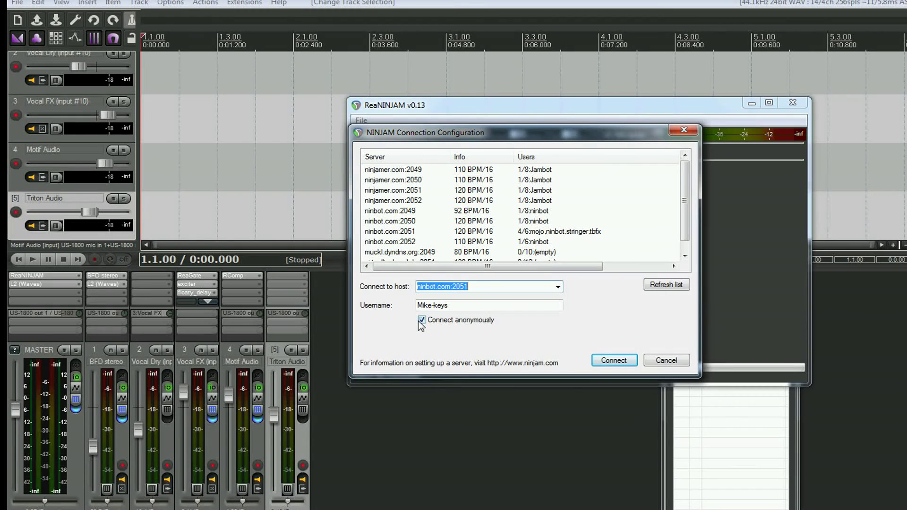
key(Tab)
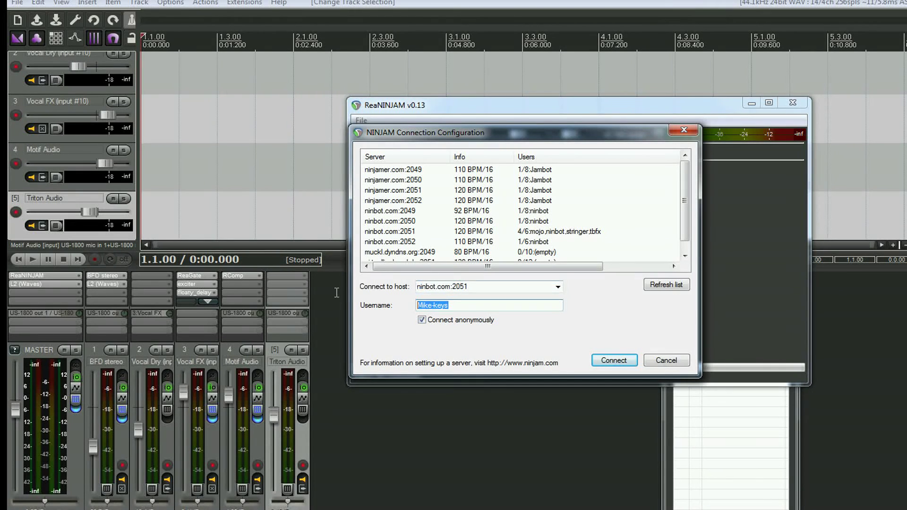
click(457, 305)
scroll(652, 215, down, 1)
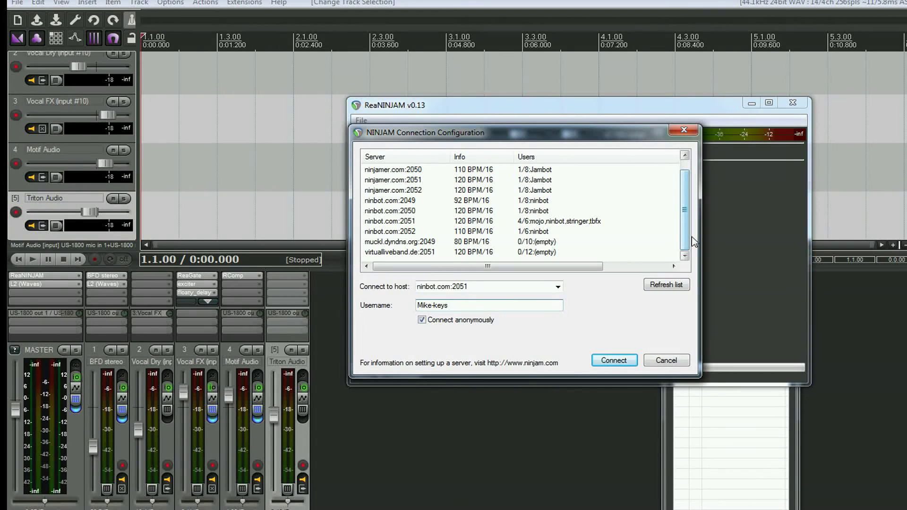
click(538, 222)
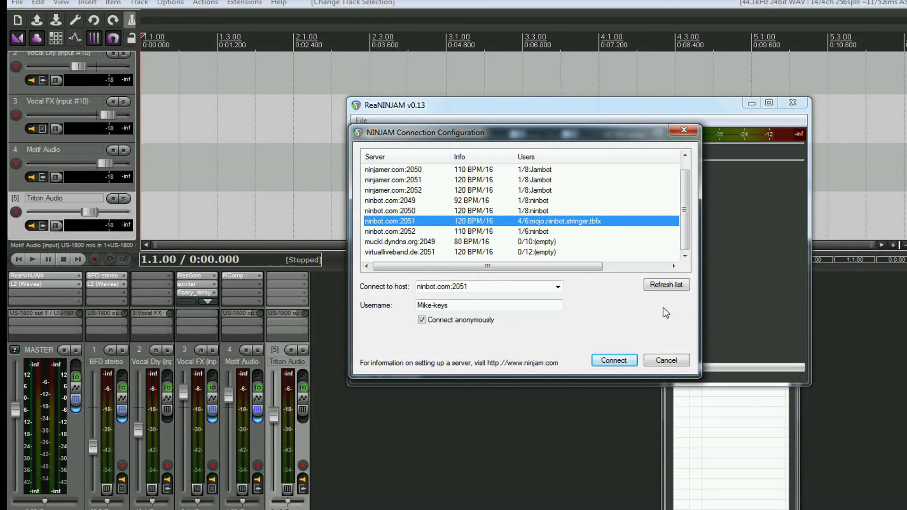
Refresh the NINJAM server list, look through it, and close the connection configuration without connecting
click(670, 289)
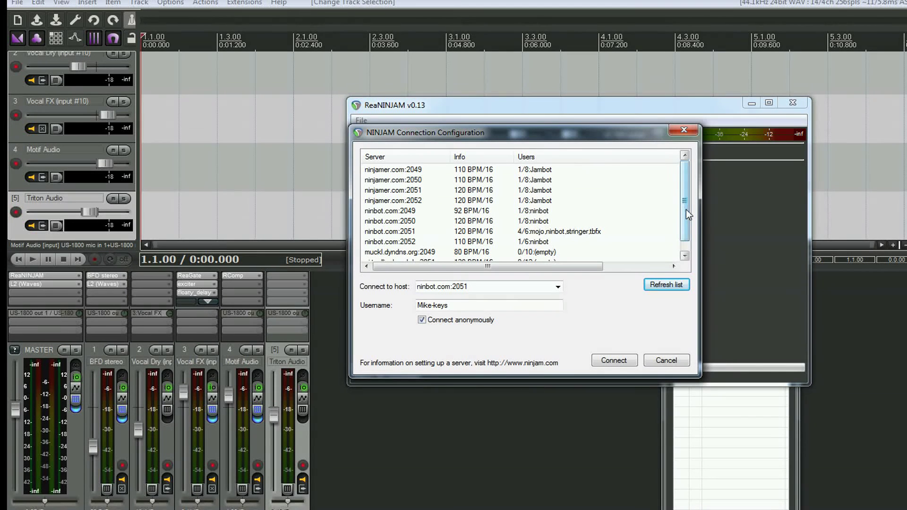
drag(686, 210, 699, 182)
key(Escape)
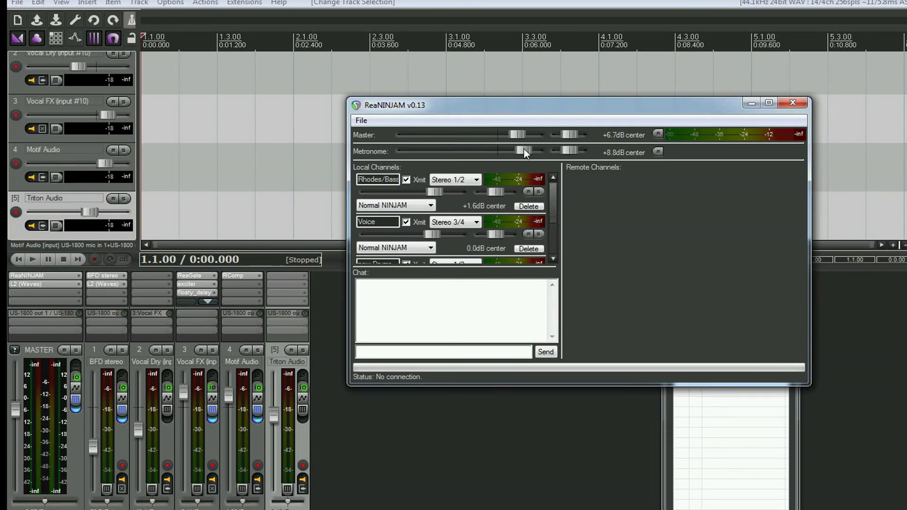
Lower ReaNINJAM's metronome volume to -7.7 dB and review the levels of the local channels
drag(524, 148, 479, 159)
drag(556, 203, 559, 226)
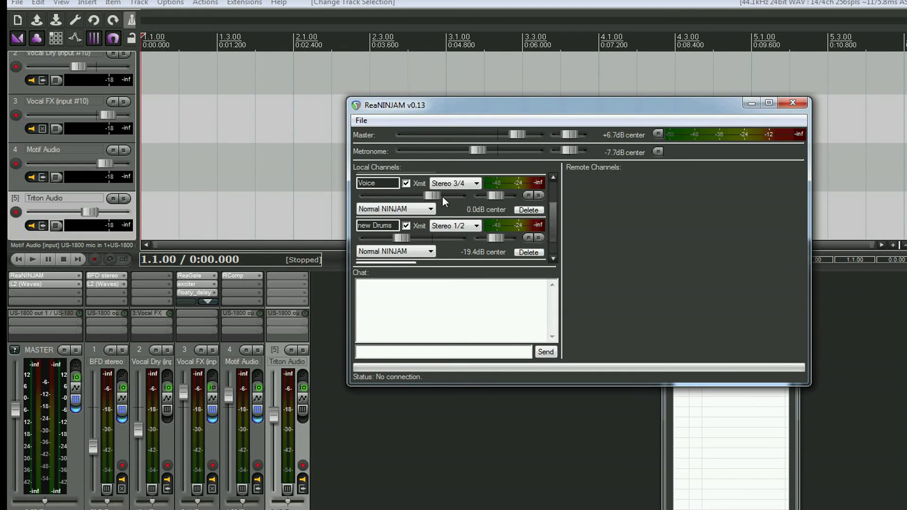
drag(554, 228, 560, 211)
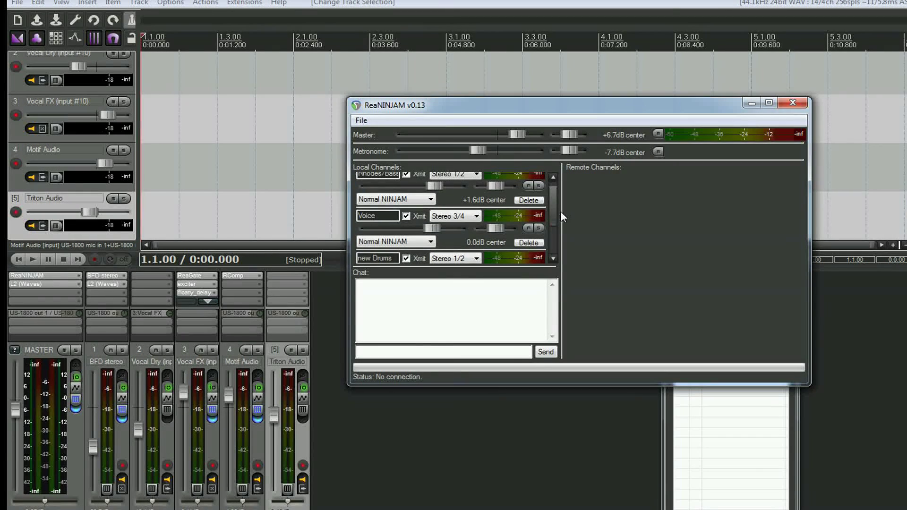
mouse_move(15, 410)
mouse_move(231, 396)
click(241, 421)
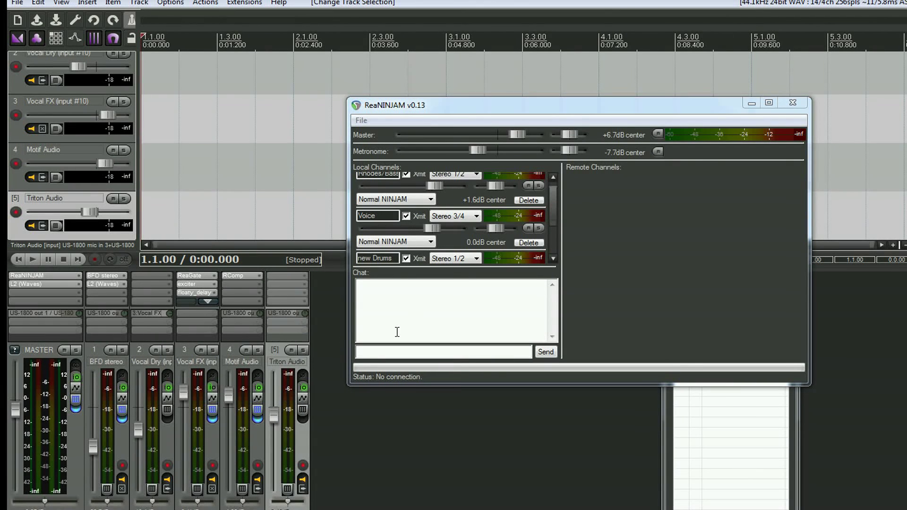
click(441, 175)
click(670, 311)
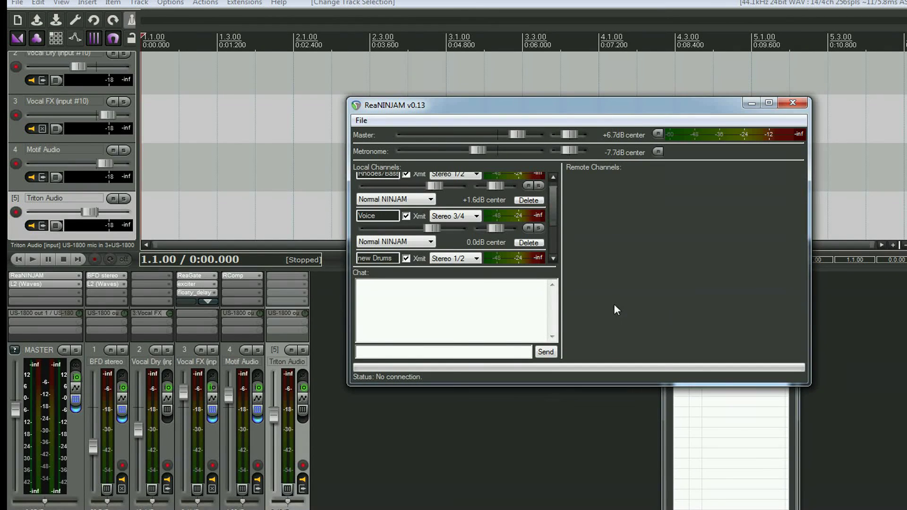